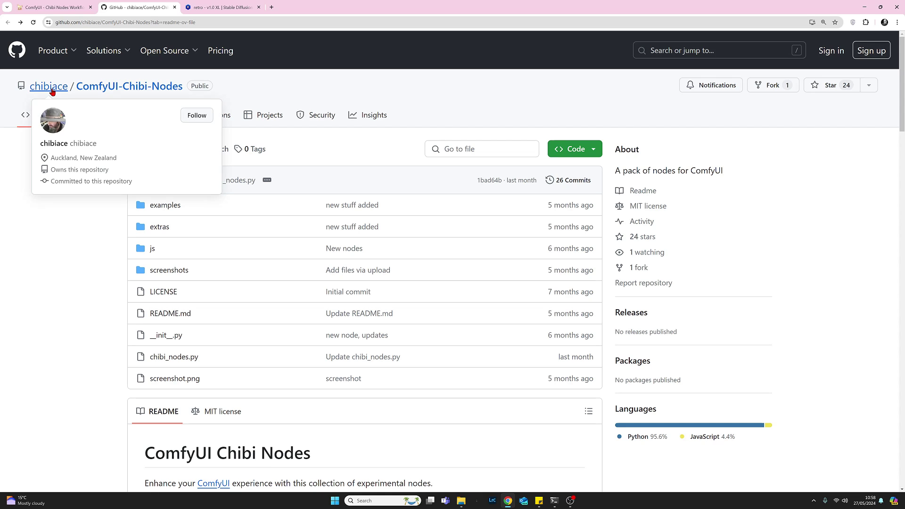
# - Review the ComfyUI-Chibi-Nodes repository and its README node descriptions, from the Loader through ImageSimpleResize
pyautogui.moveTo(51, 90)
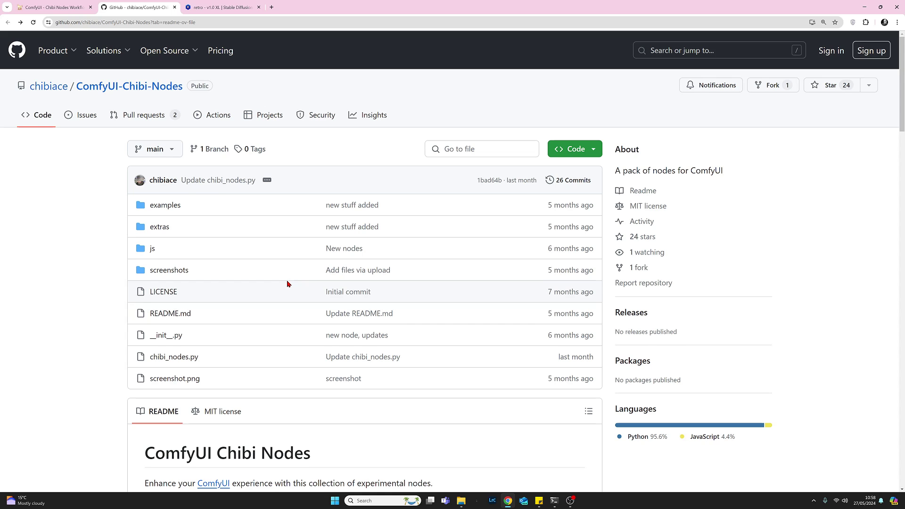
pyautogui.scroll(-7, 287, 284)
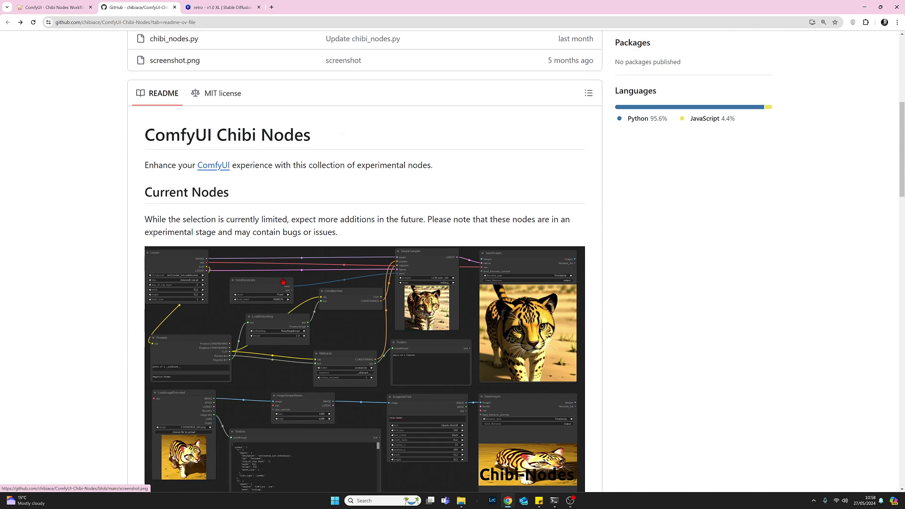
pyautogui.scroll(-2, 282, 281)
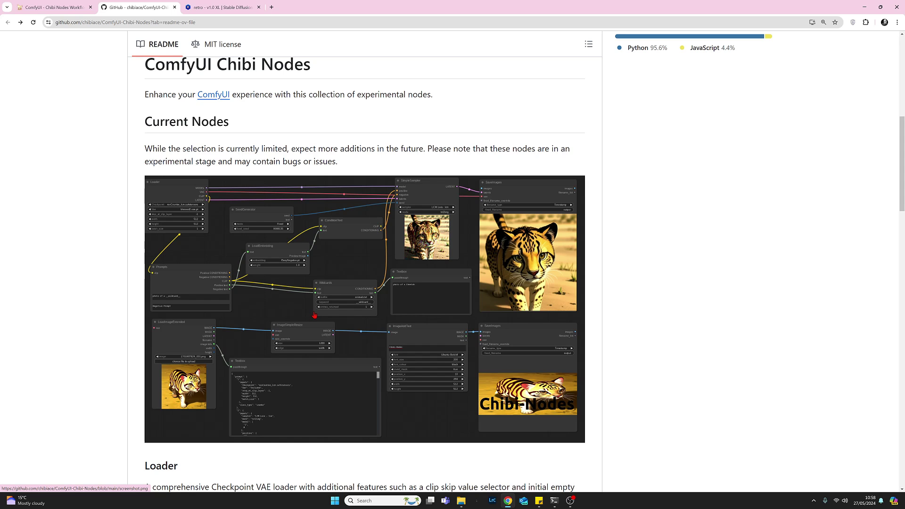
pyautogui.scroll(-4, 313, 315)
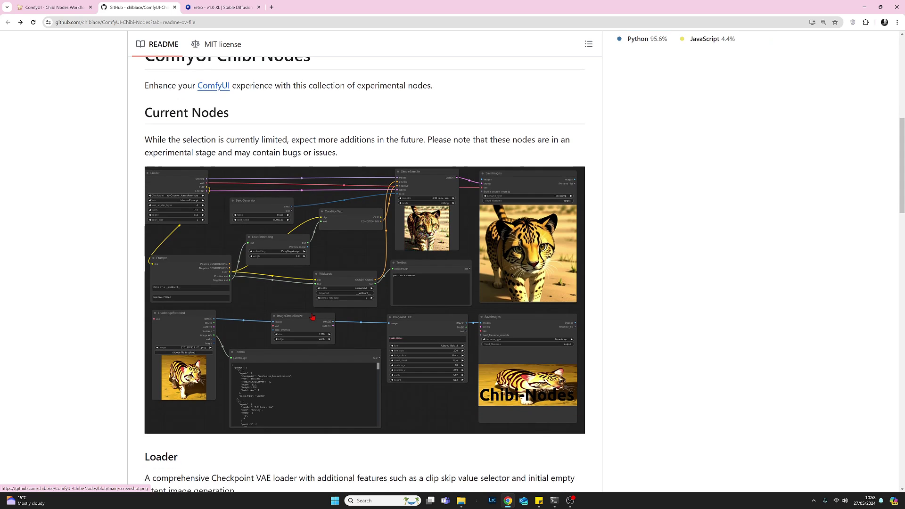
pyautogui.scroll(-2, 309, 317)
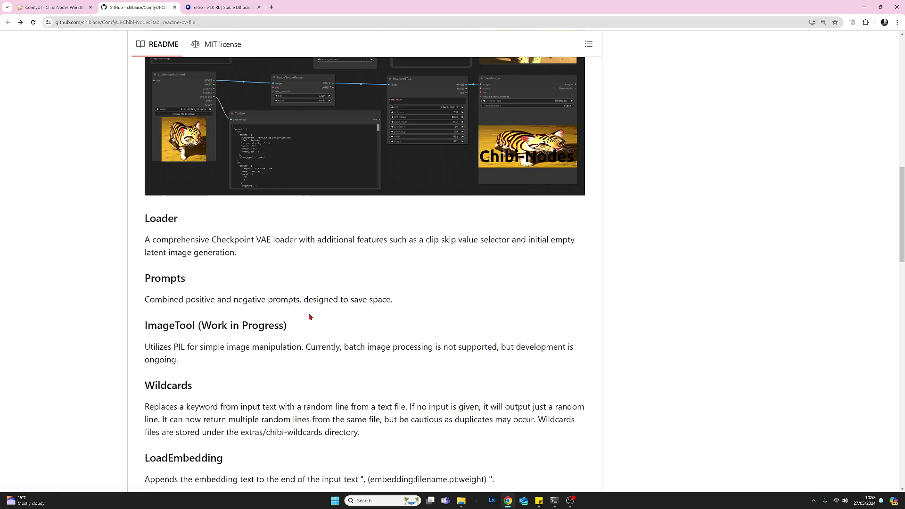
pyautogui.scroll(-1, 308, 314)
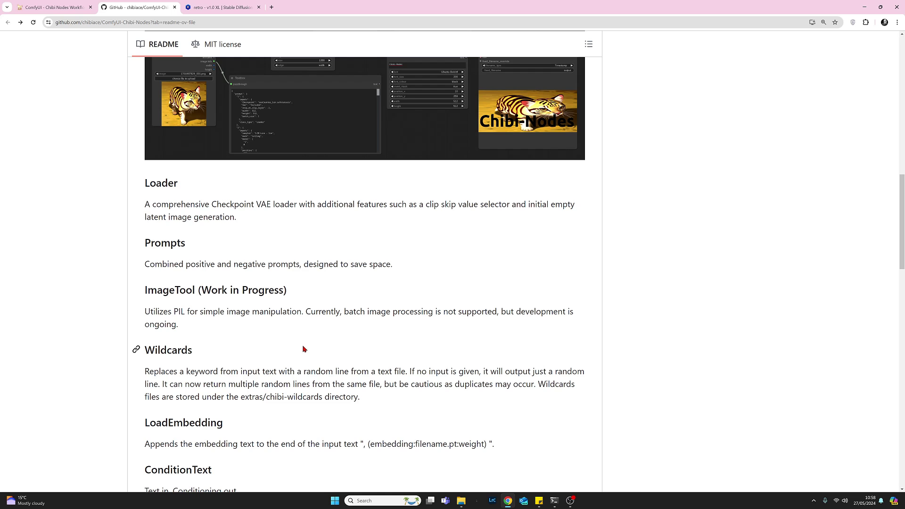
pyautogui.scroll(-8, 295, 334)
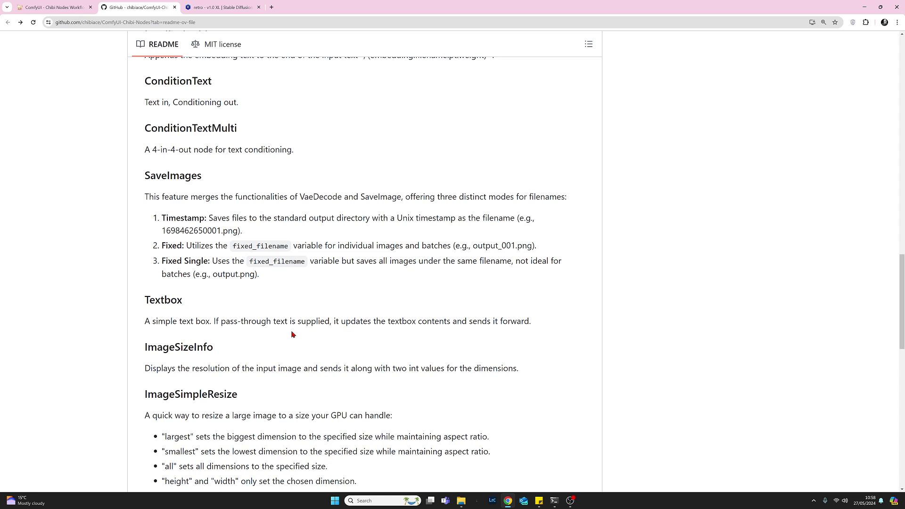
pyautogui.scroll(-1, 291, 334)
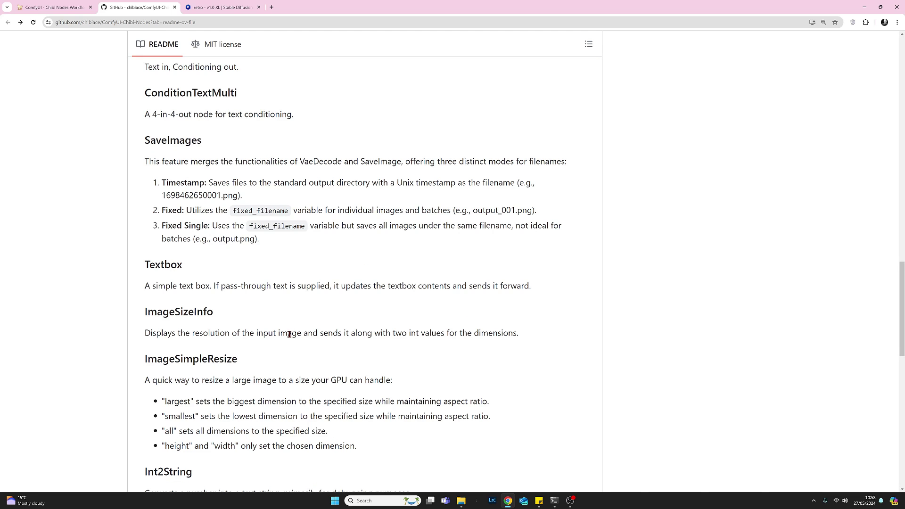
pyautogui.scroll(-3, 289, 335)
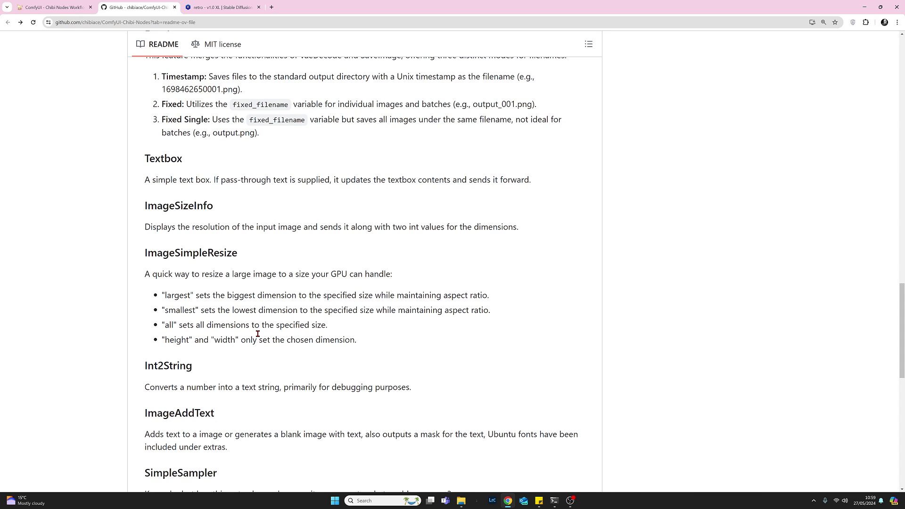
# - Revisit the README's Wildcards and SaveImages descriptions and read on through TextSplit to the Installation and Notes sections
pyautogui.scroll(5, 258, 334)
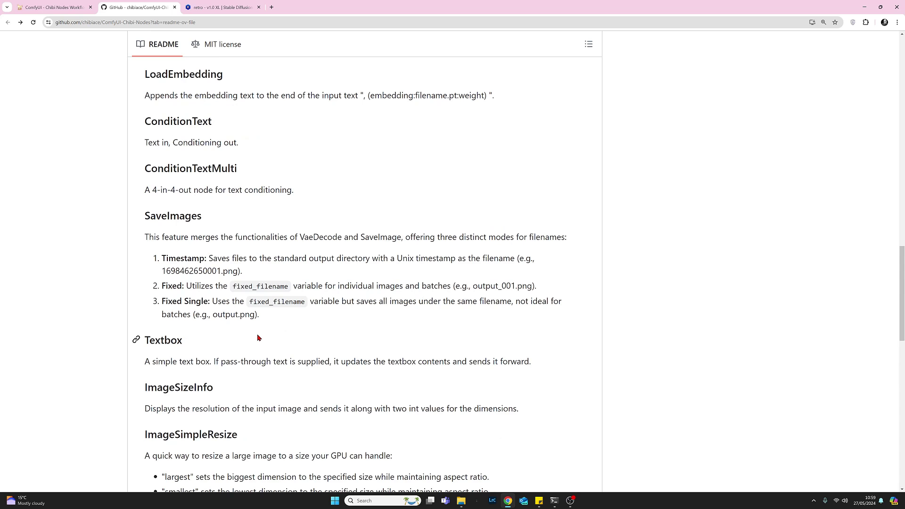
pyautogui.scroll(5, 257, 337)
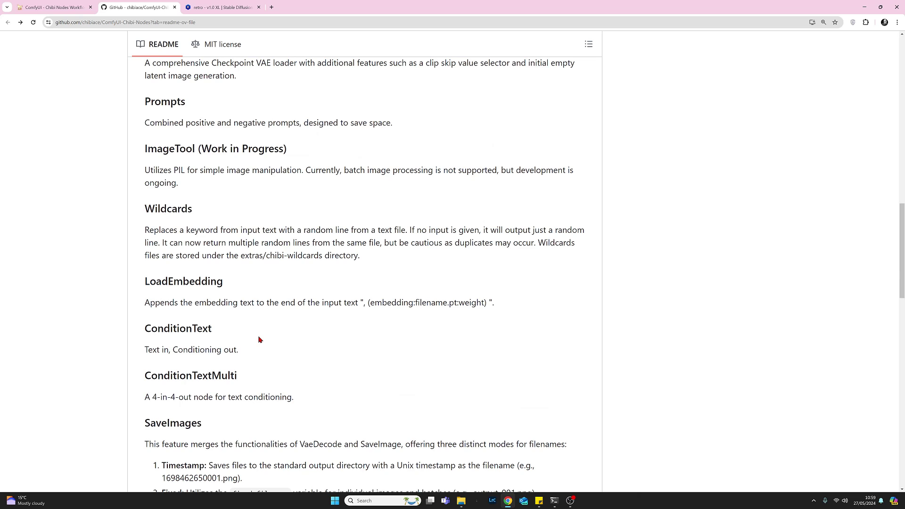
pyautogui.scroll(2, 259, 339)
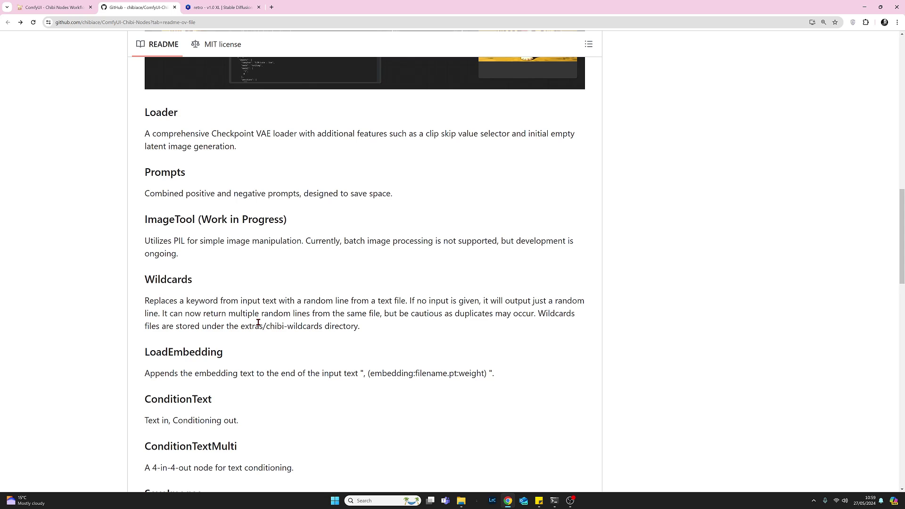
pyautogui.scroll(-4, 260, 295)
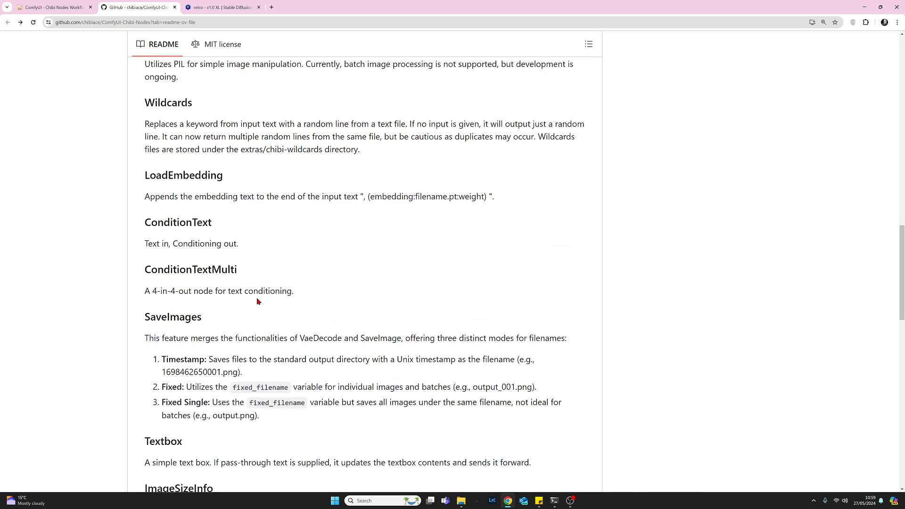
pyautogui.scroll(-2, 257, 303)
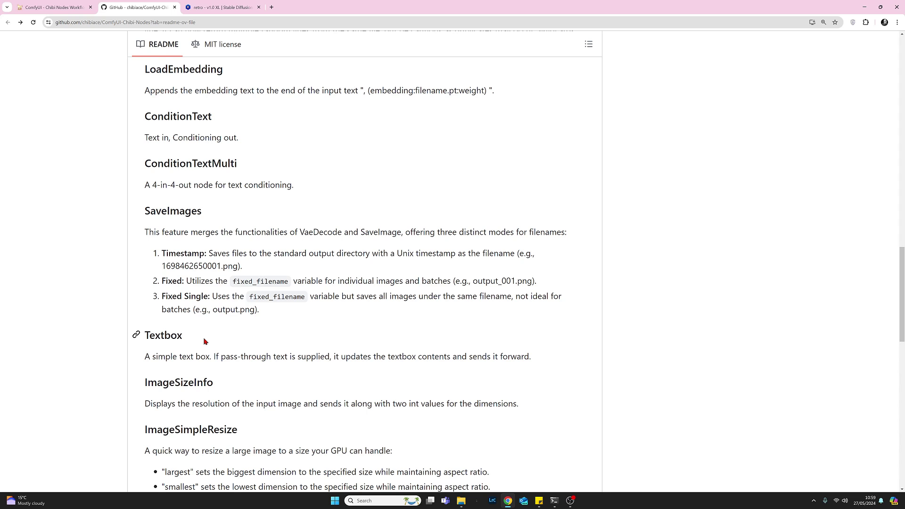
pyautogui.scroll(-3, 204, 340)
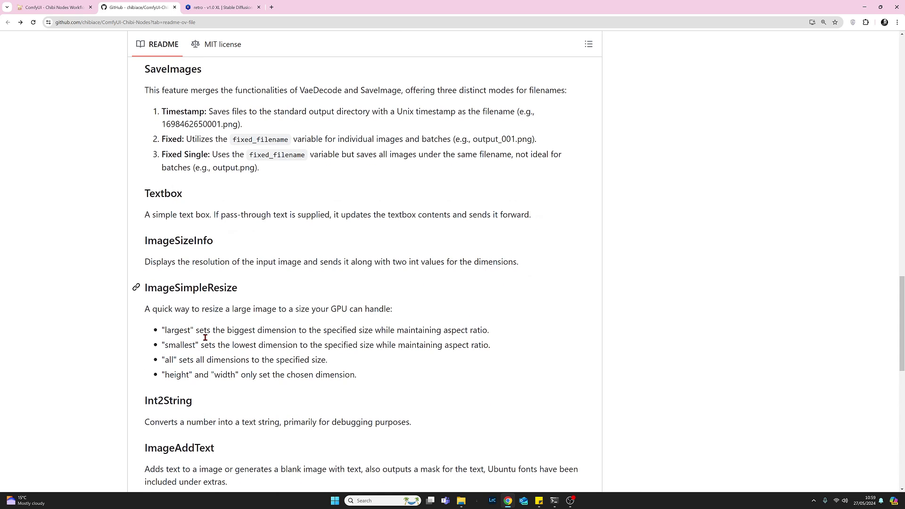
pyautogui.scroll(-5, 205, 337)
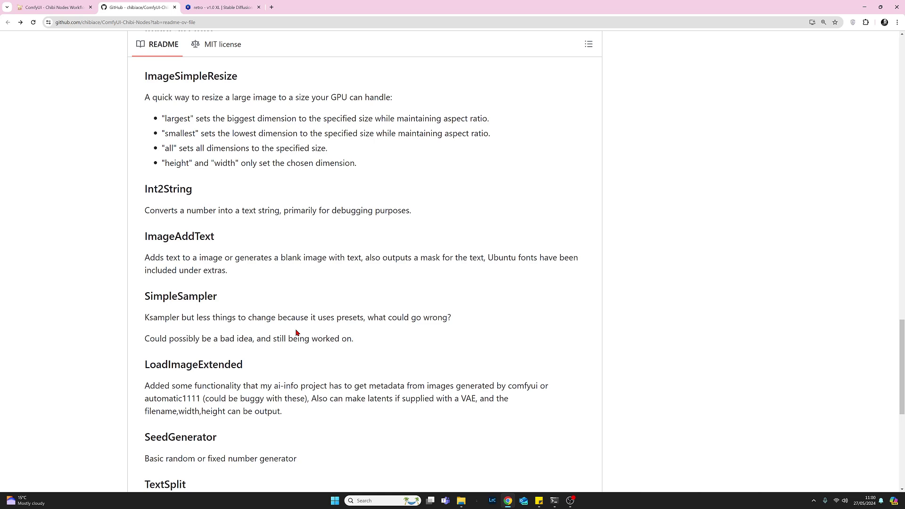
pyautogui.scroll(-2, 294, 331)
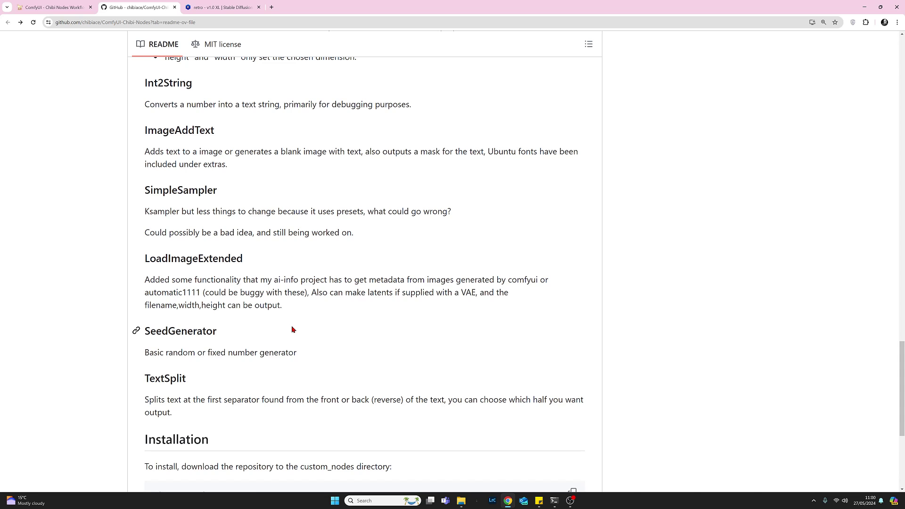
pyautogui.scroll(-4, 292, 329)
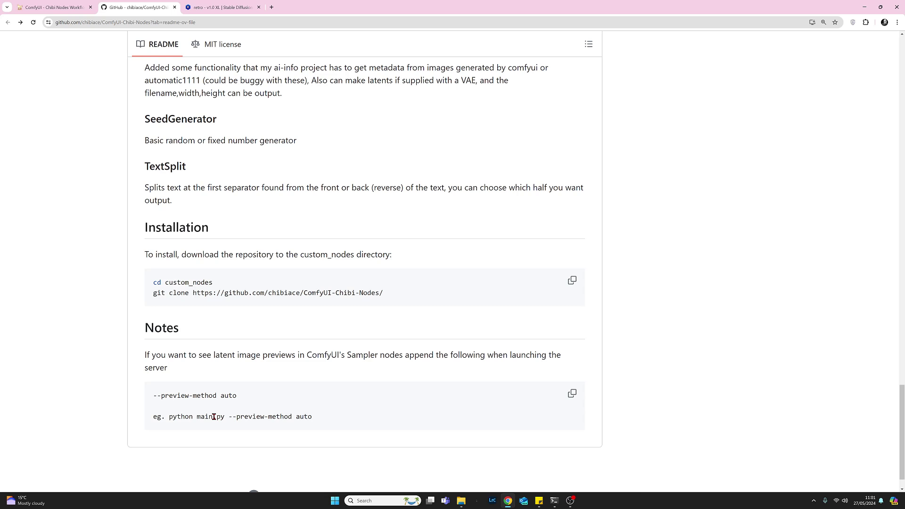
# - Open the README's example workflow image at full size, examine its upper and lower node chains, and return to the README
pyautogui.scroll(15, 451, 372)
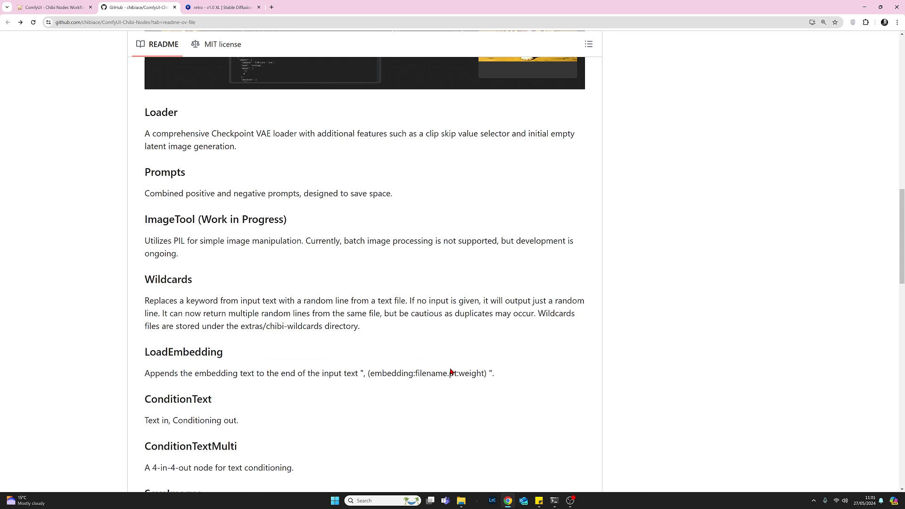
pyautogui.scroll(8, 451, 372)
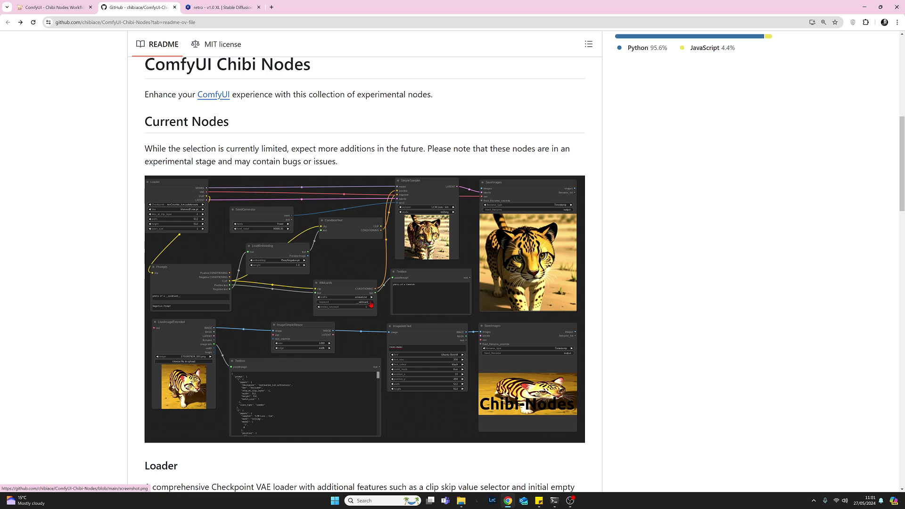
pyautogui.click(305, 298)
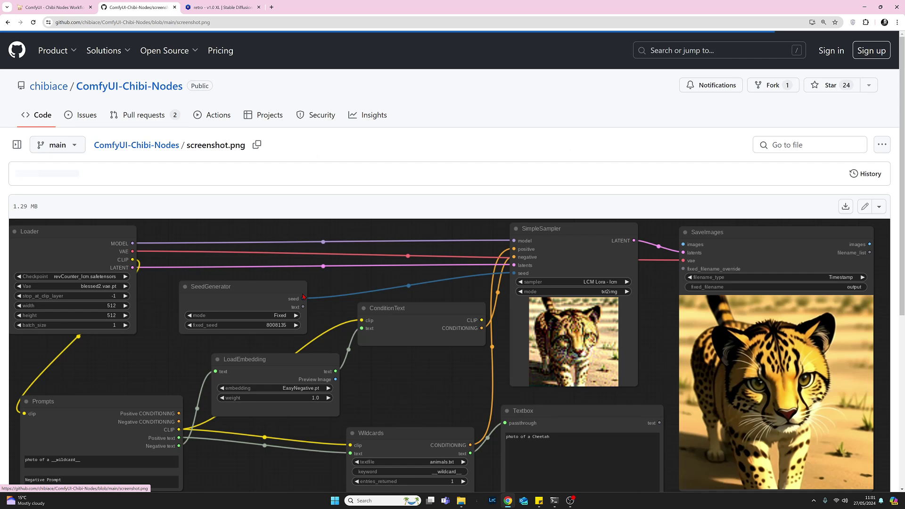
pyautogui.scroll(-2, 354, 322)
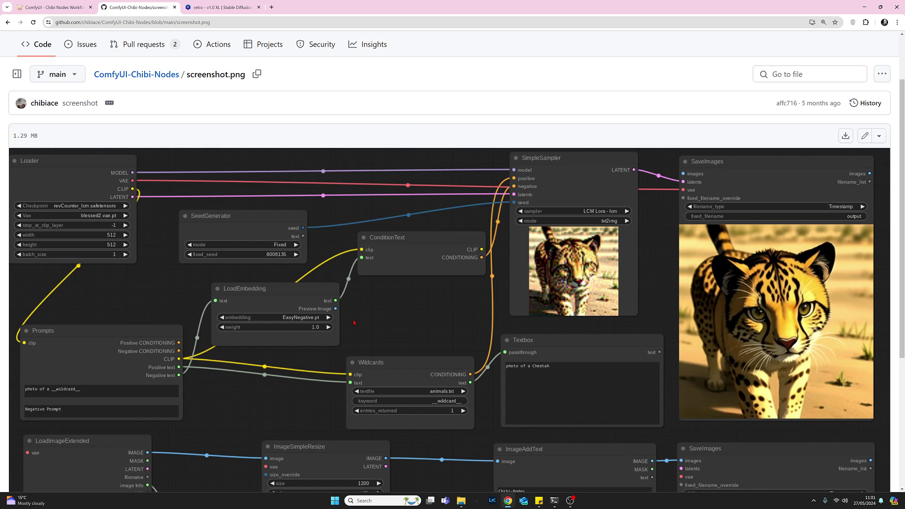
pyautogui.scroll(-3, 353, 322)
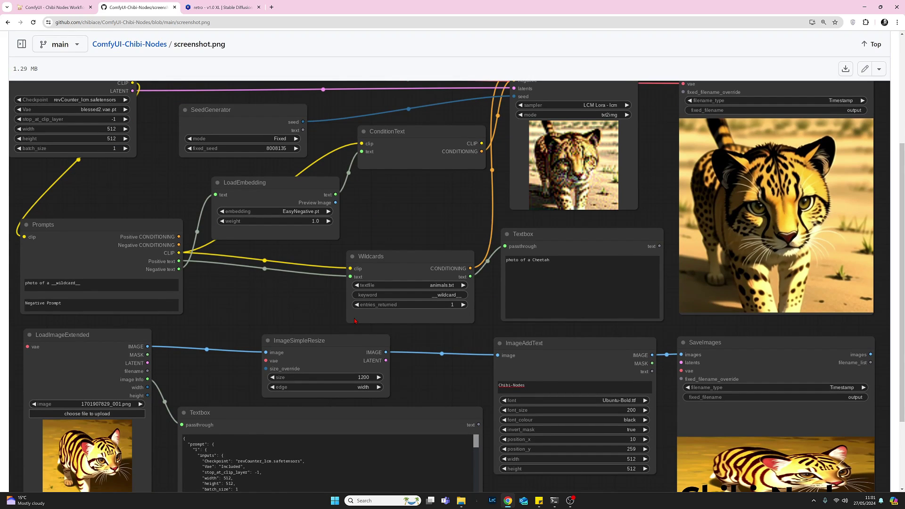
pyautogui.scroll(-1, 354, 321)
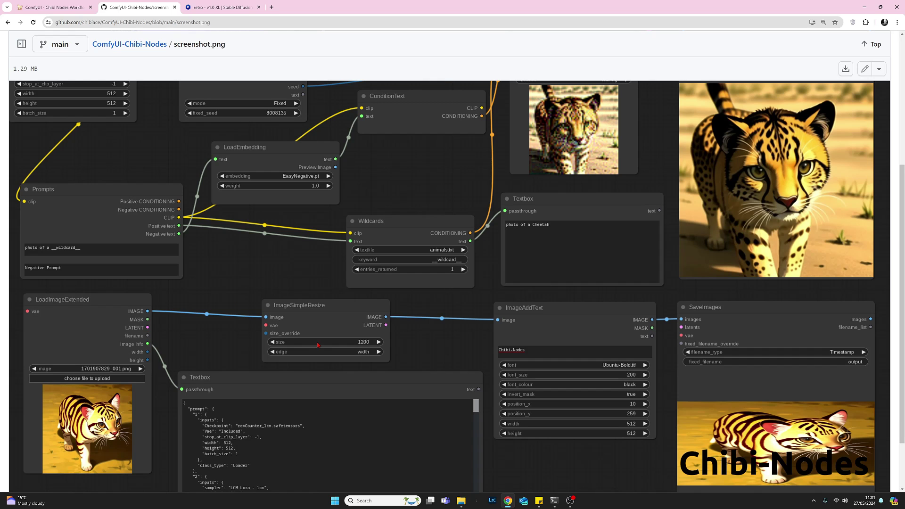
pyautogui.scroll(2, 317, 345)
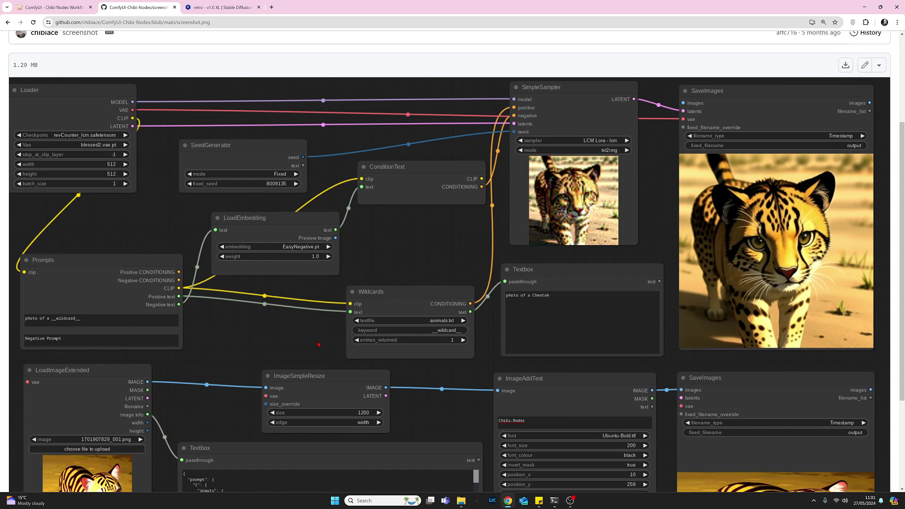
pyautogui.scroll(-2, 317, 344)
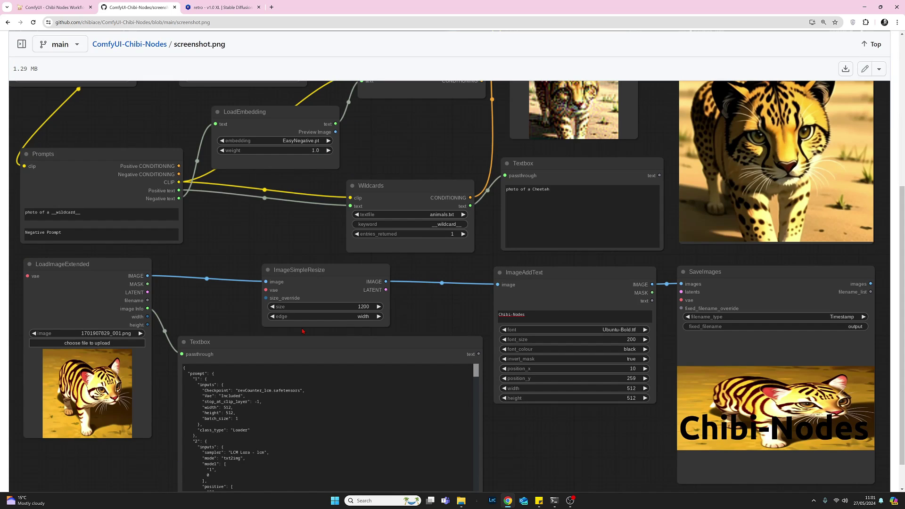
pyautogui.click(8, 22)
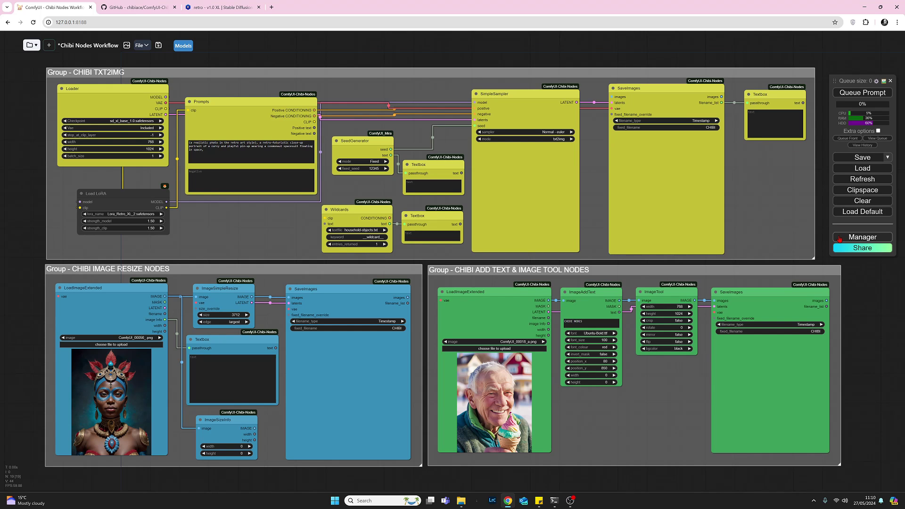
# - Switch to ComfyUI, search the Manager's installable custom nodes for "chibi", and close the Manager
pyautogui.click(837, 238)
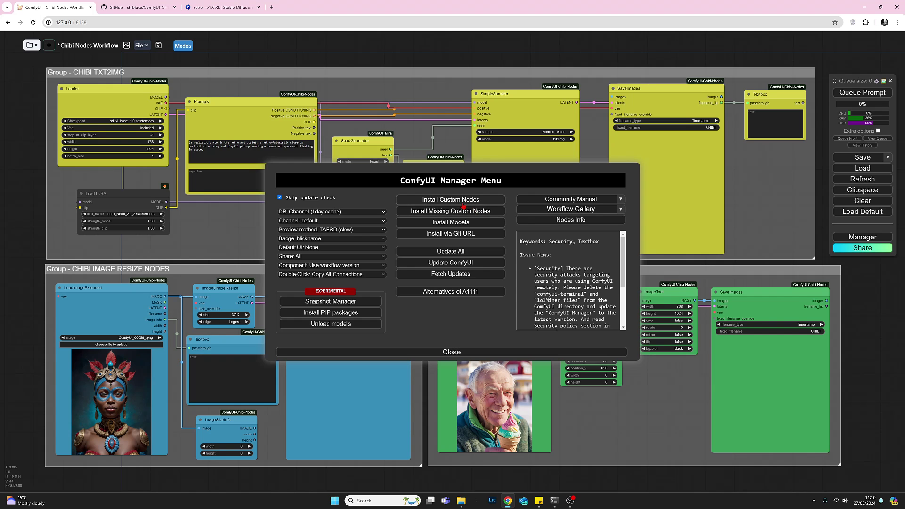
pyautogui.click(407, 201)
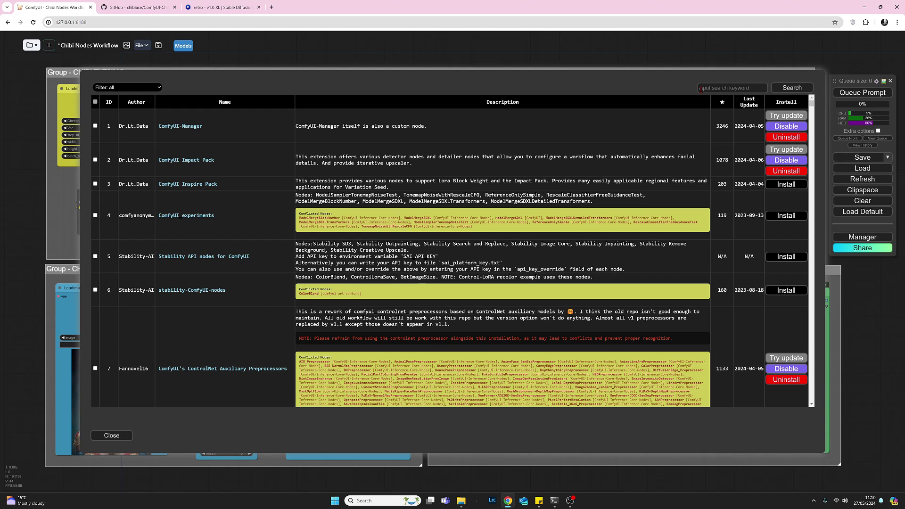
pyautogui.click(700, 88)
pyautogui.write('chibi')
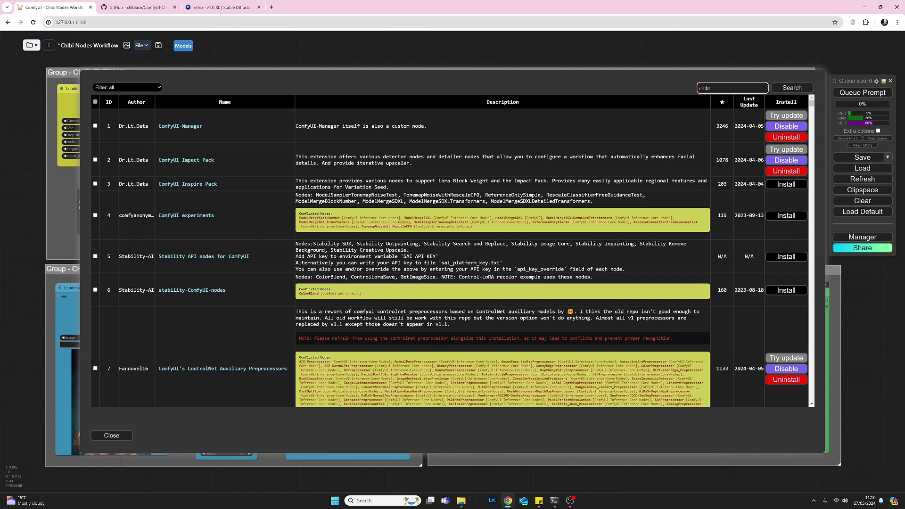
pyautogui.press('Return')
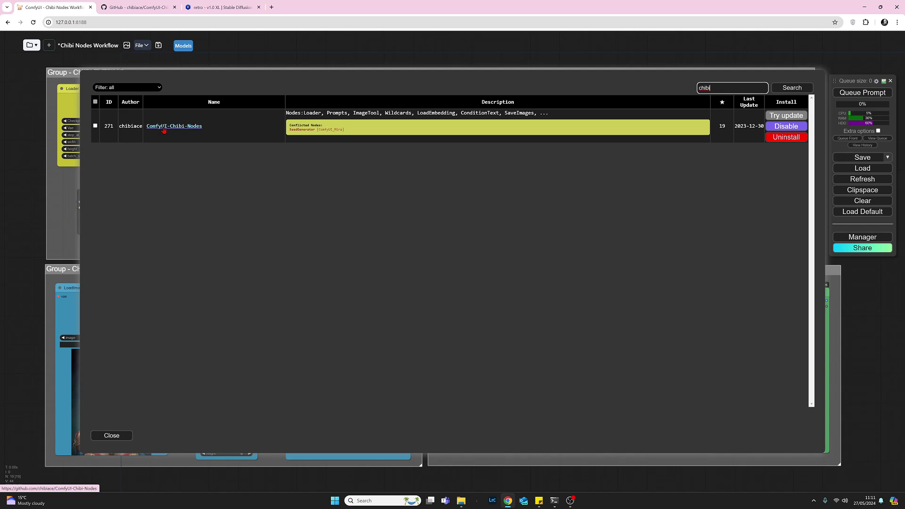
pyautogui.click(113, 439)
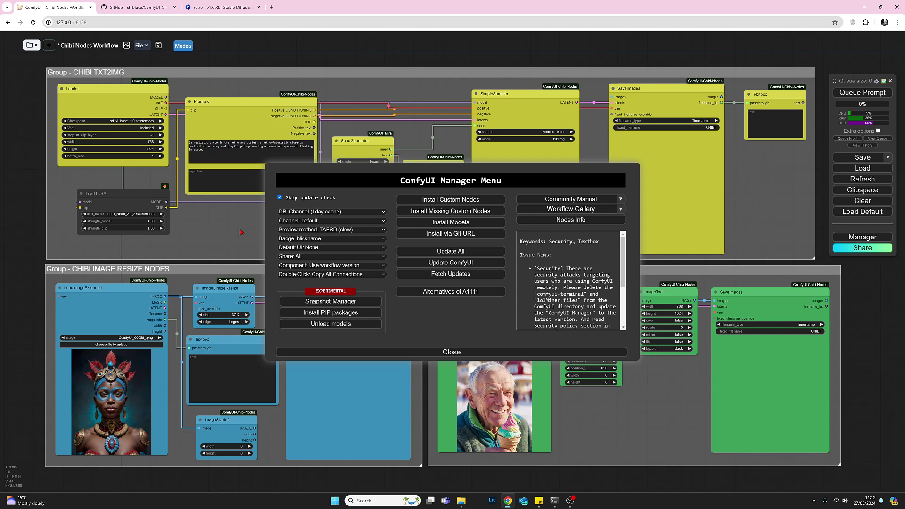
pyautogui.click(451, 353)
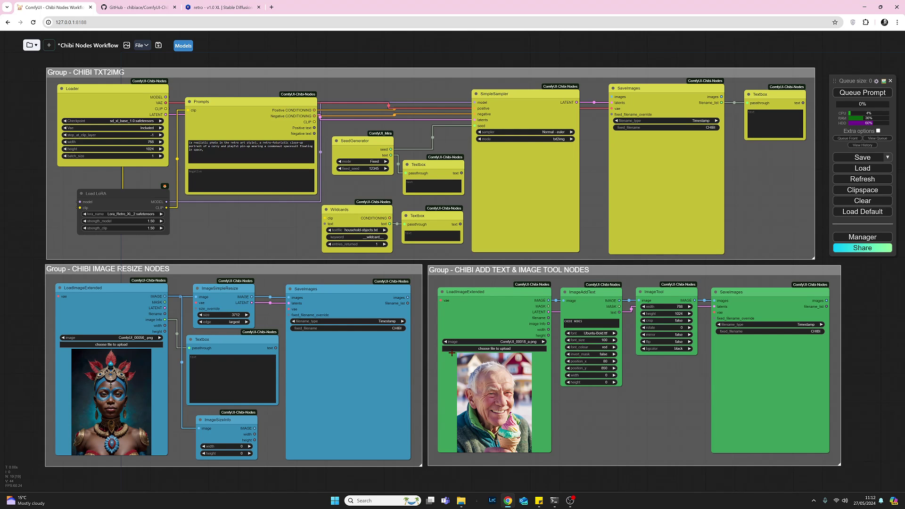
# - Browse the Image, Text and Numbers categories of Chibi-Nodes among the addable nodes without adding any
pyautogui.rightClick(258, 230)
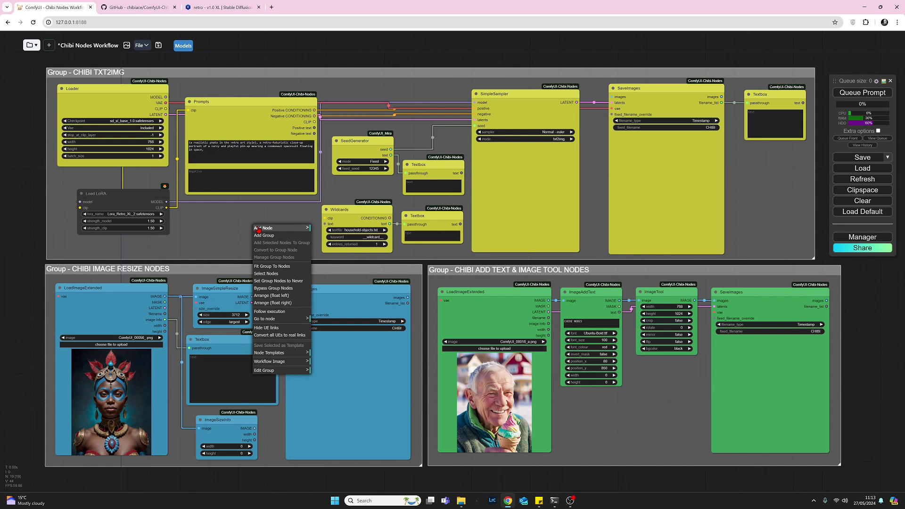
pyautogui.click(258, 232)
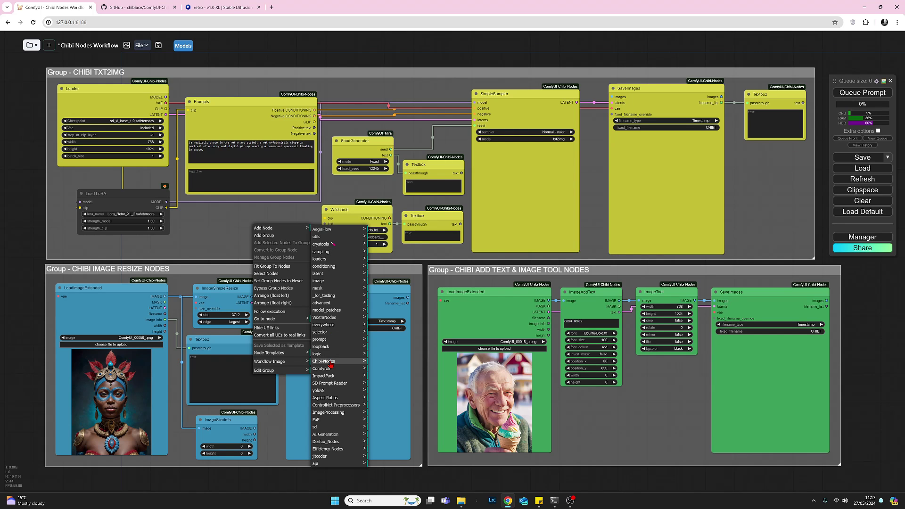
pyautogui.click(363, 365)
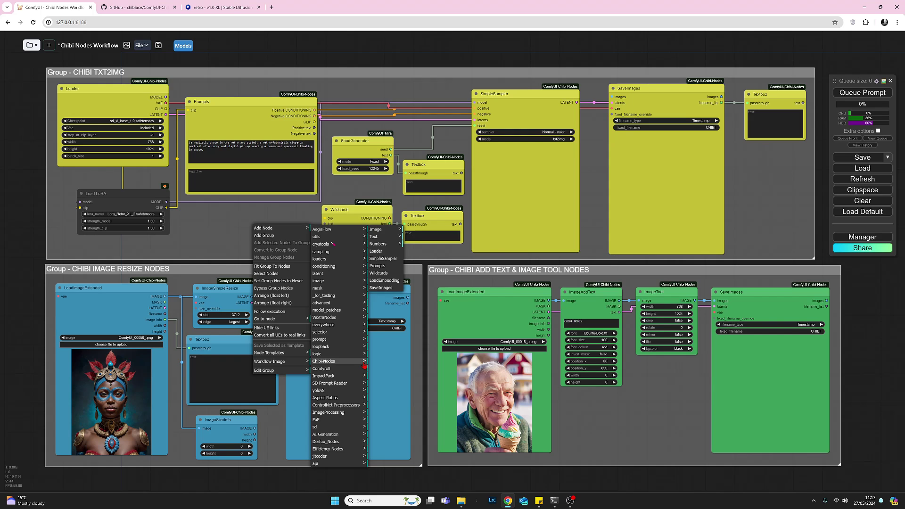
pyautogui.click(381, 231)
pyautogui.click(377, 236)
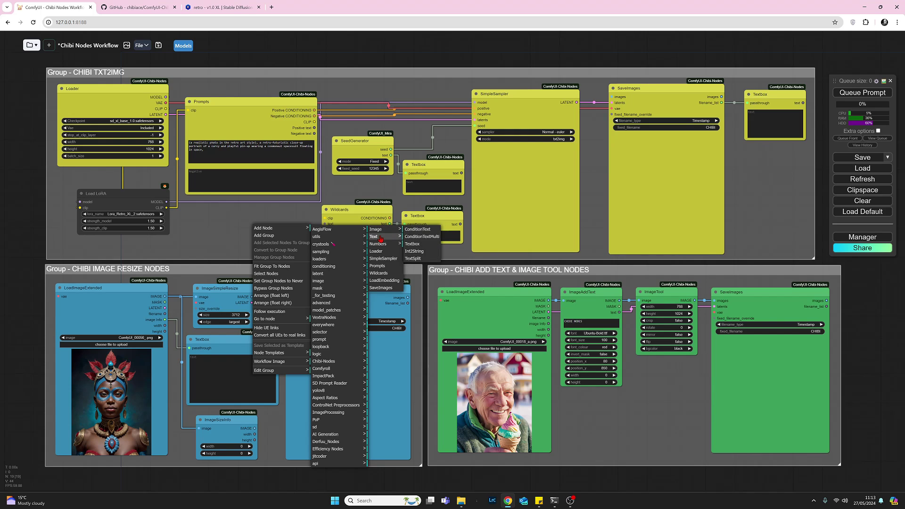
pyautogui.click(382, 244)
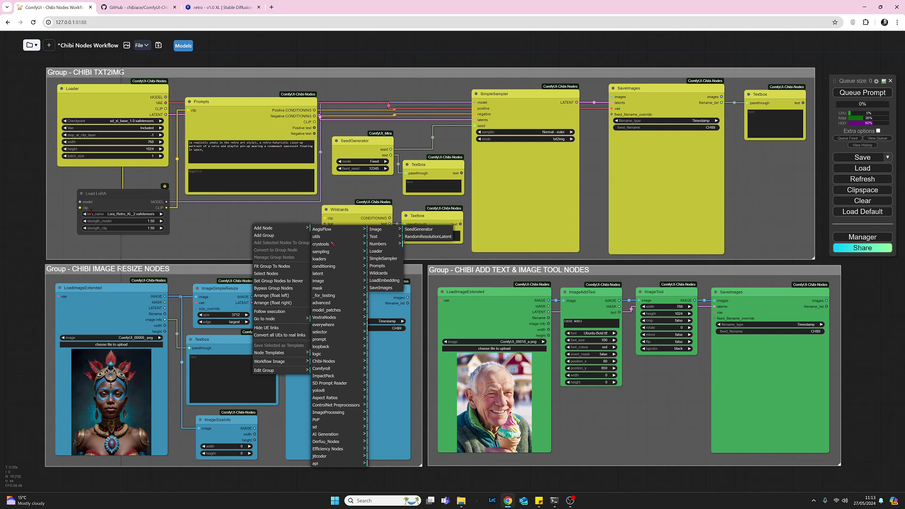
pyautogui.click(218, 246)
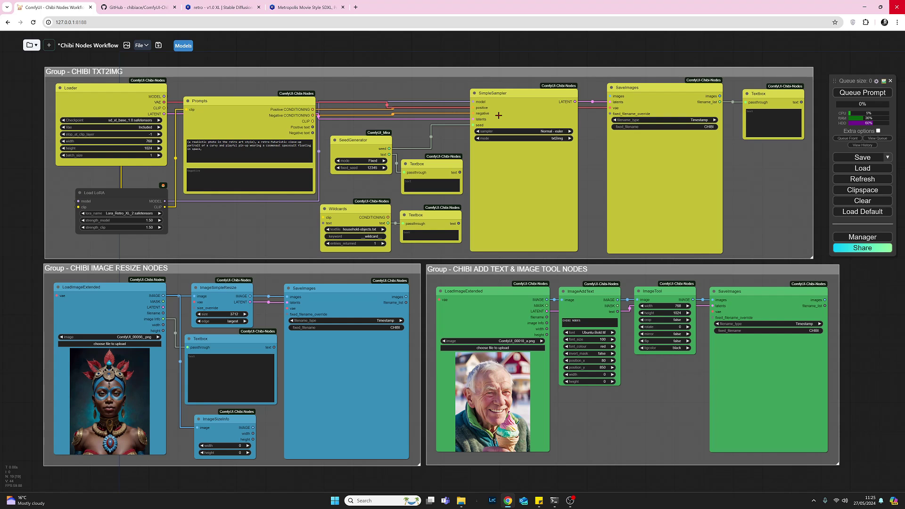
# - Review the SimpleSampler node's sampler and mode choices, keeping Normal - euler and txt2img
pyautogui.click(519, 131)
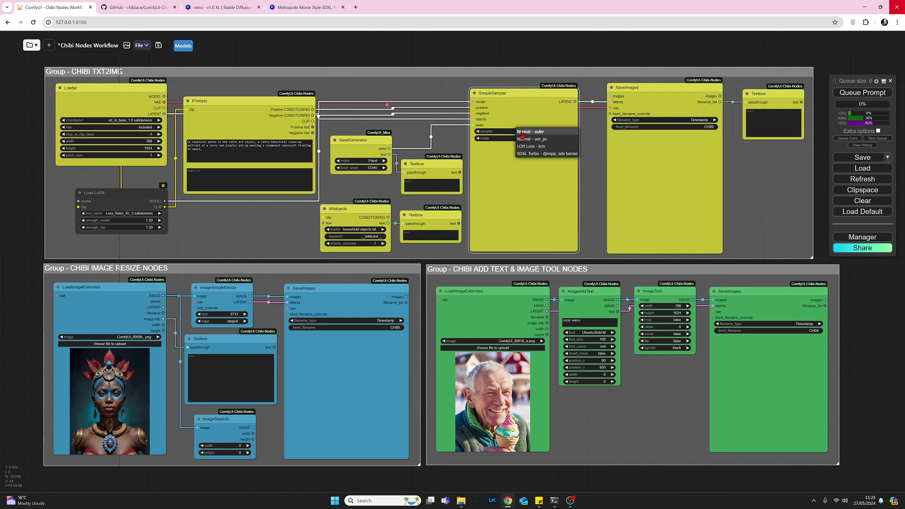
pyautogui.click(522, 133)
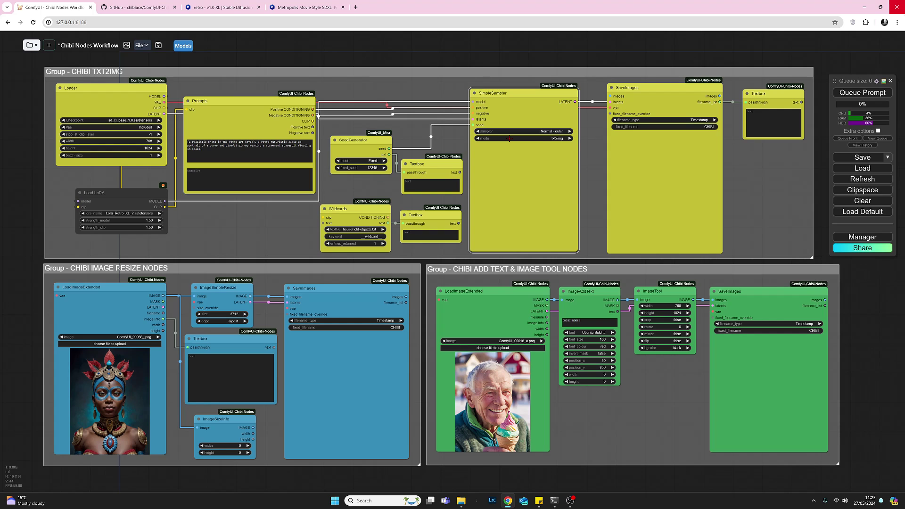
pyautogui.click(508, 138)
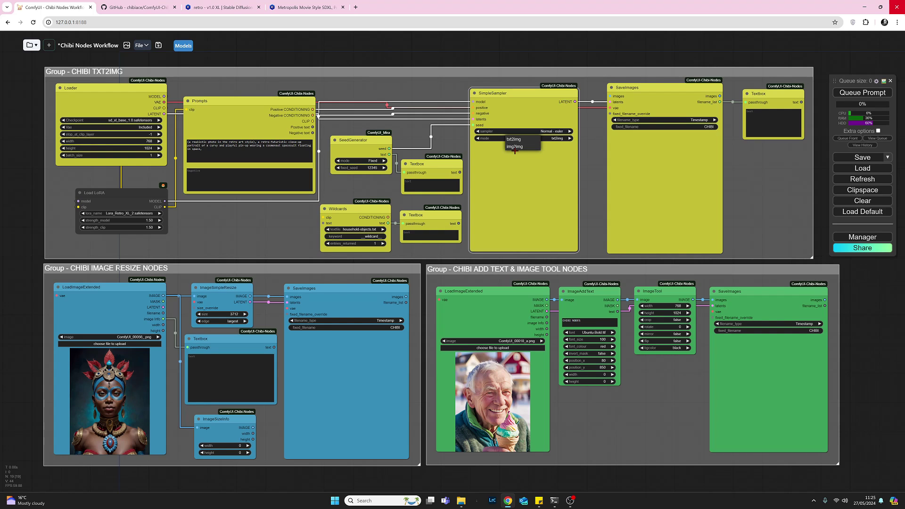
pyautogui.click(532, 194)
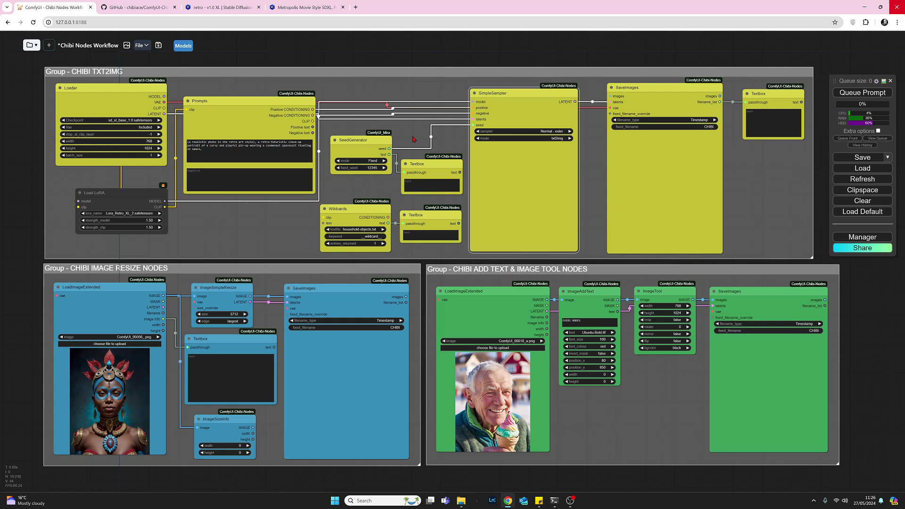
# - Check the SeedGenerator's mode choices, keeping Fixed, and inspect the Wildcards node's keyword without changing it
pyautogui.click(364, 161)
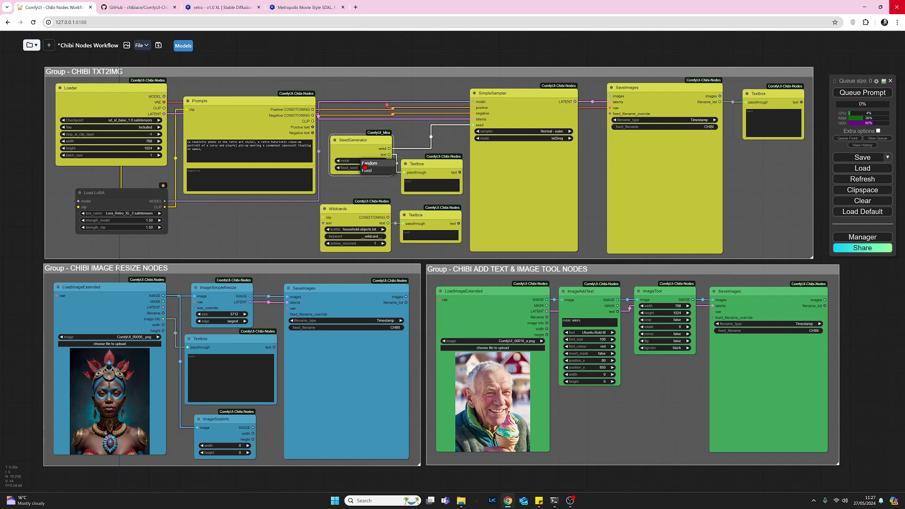
pyautogui.click(366, 170)
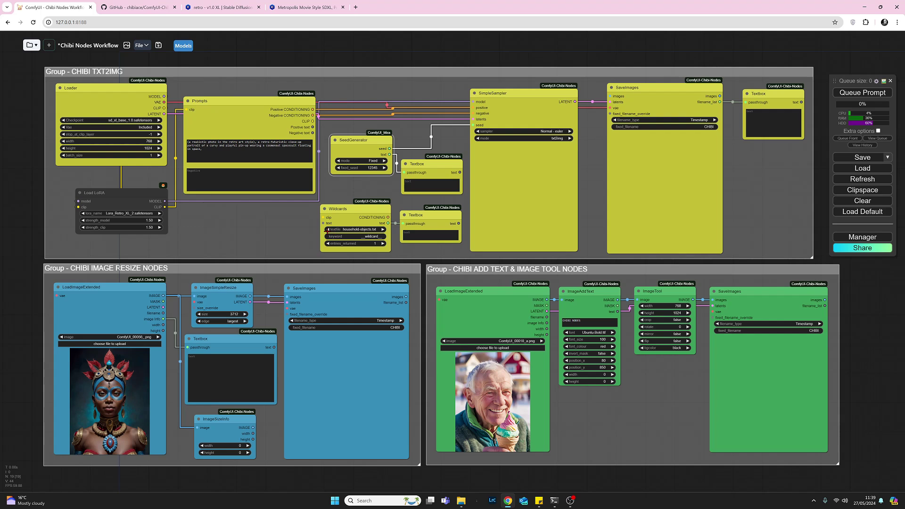
pyautogui.click(358, 237)
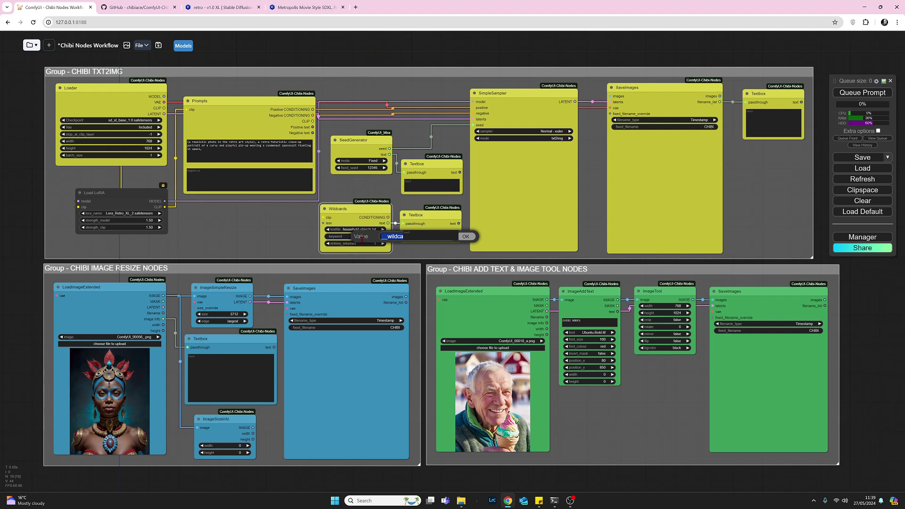
pyautogui.click(419, 237)
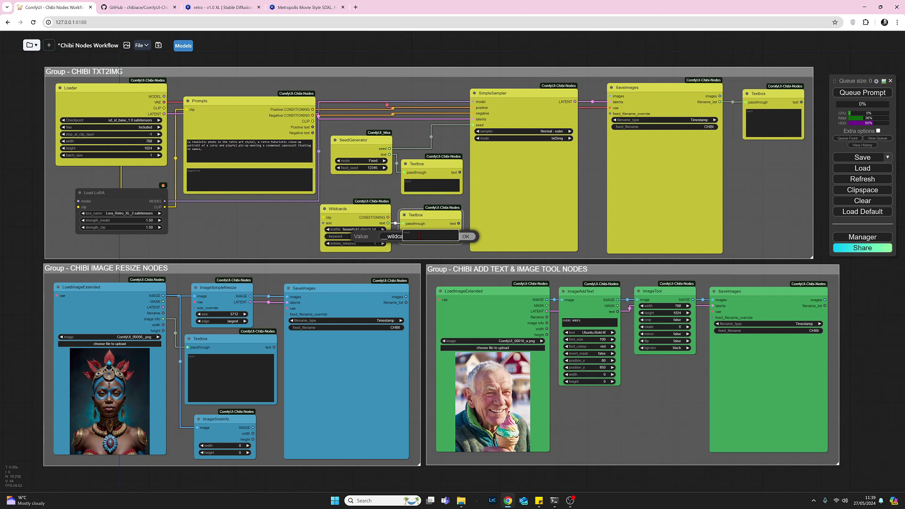
pyautogui.click(464, 237)
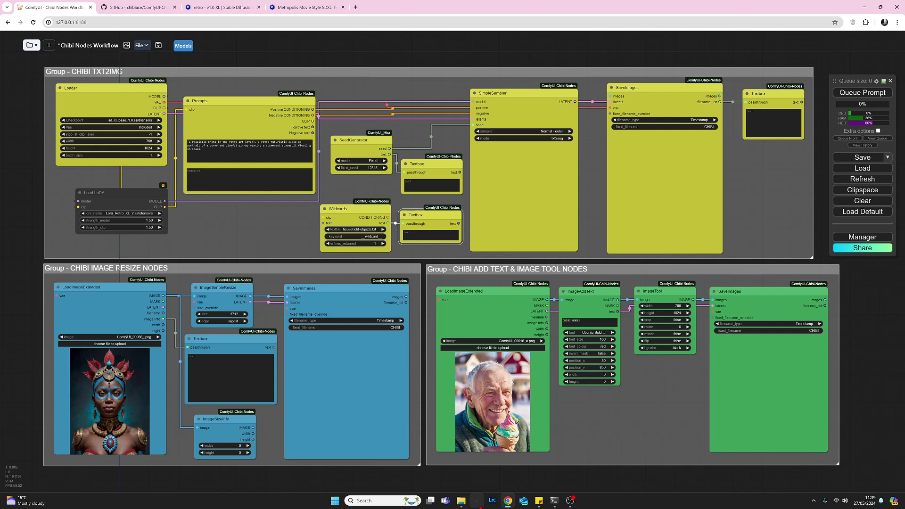
# - In File Explorer, open the ComfyUI folder's custom_nodes\ComfyUI-Chibi-Nodes\extras\chibi-wildcards subfolder
pyautogui.moveTo(464, 503)
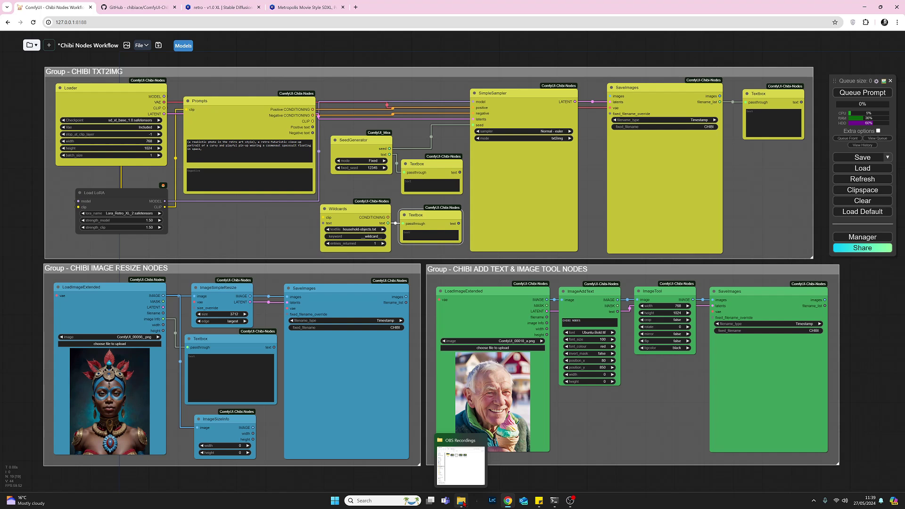
pyautogui.click(463, 504)
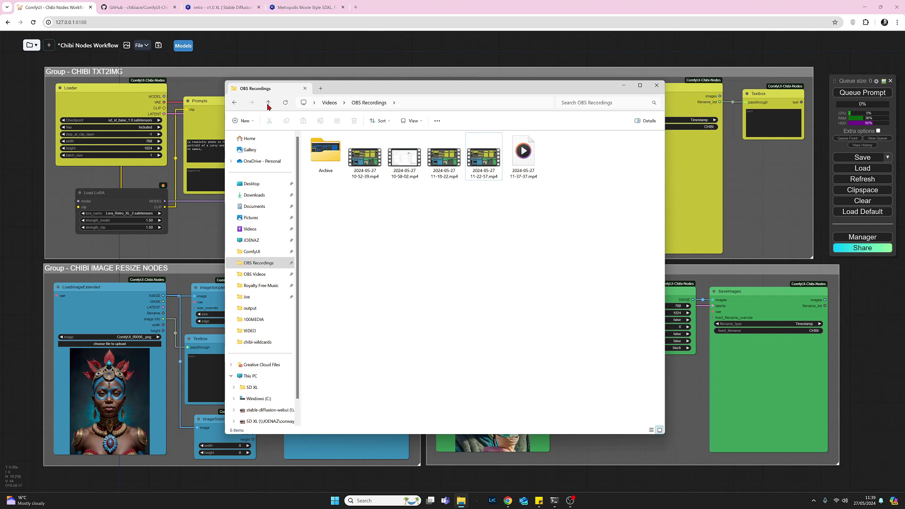
pyautogui.click(269, 252)
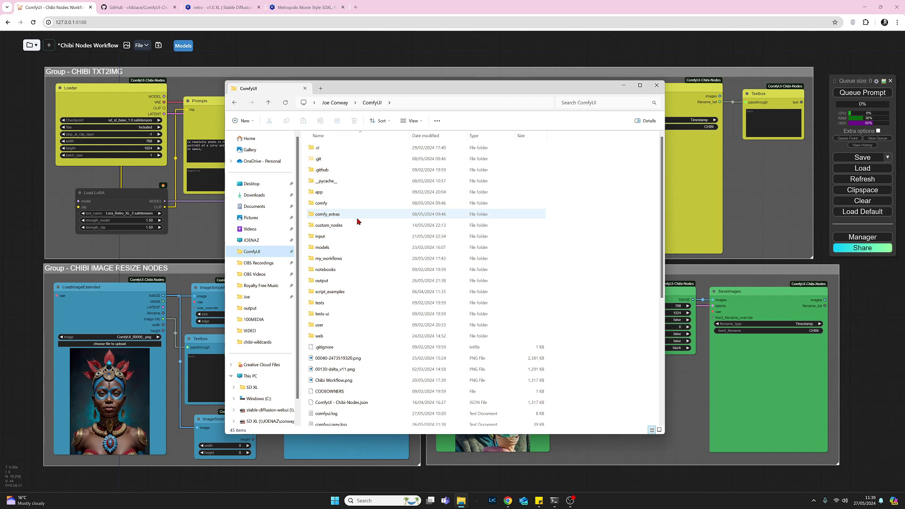
pyautogui.click(334, 227)
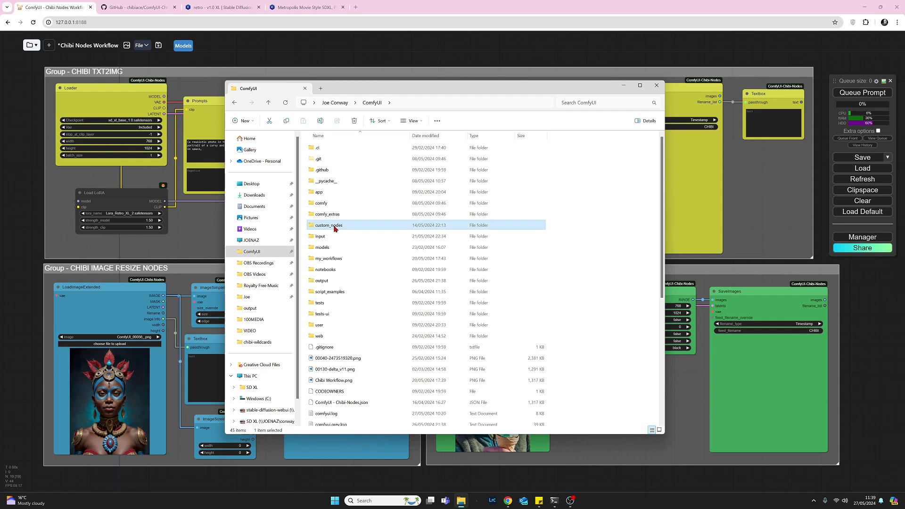
pyautogui.doubleClick(334, 226)
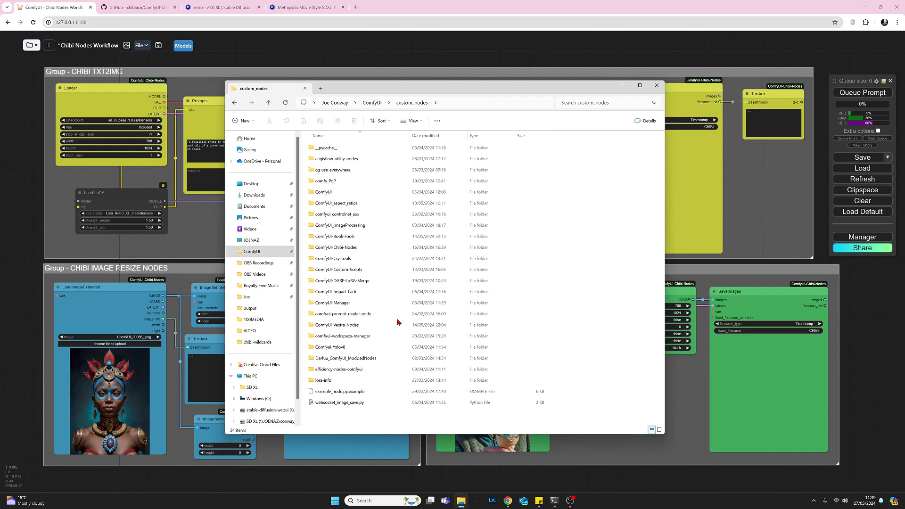
pyautogui.click(332, 250)
pyautogui.doubleClick(332, 251)
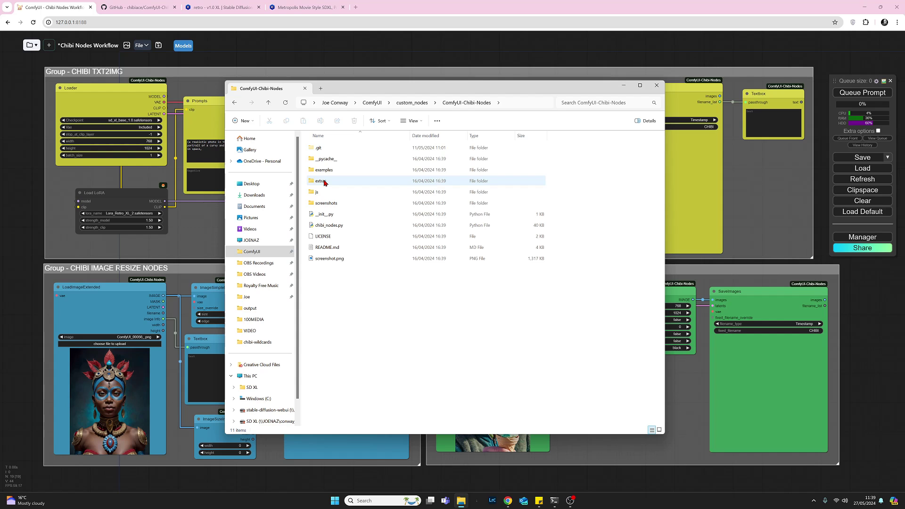
pyautogui.moveTo(321, 182)
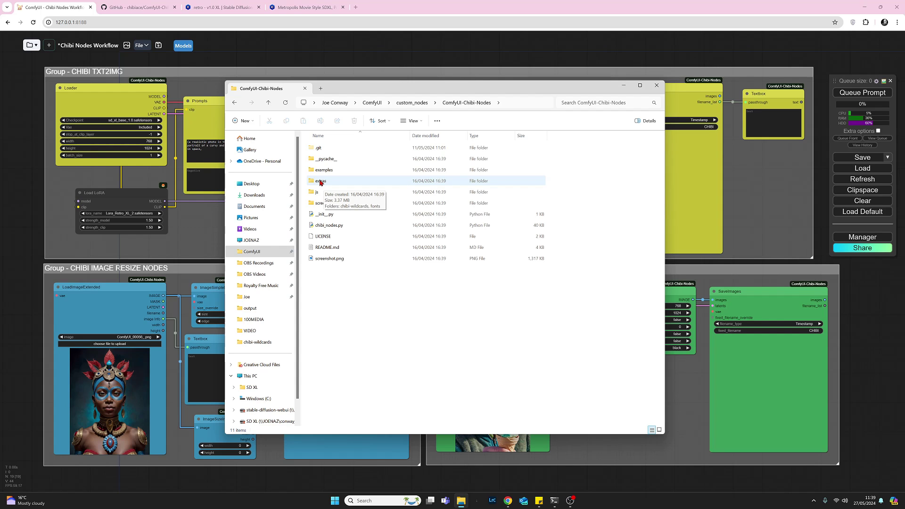
pyautogui.doubleClick(320, 182)
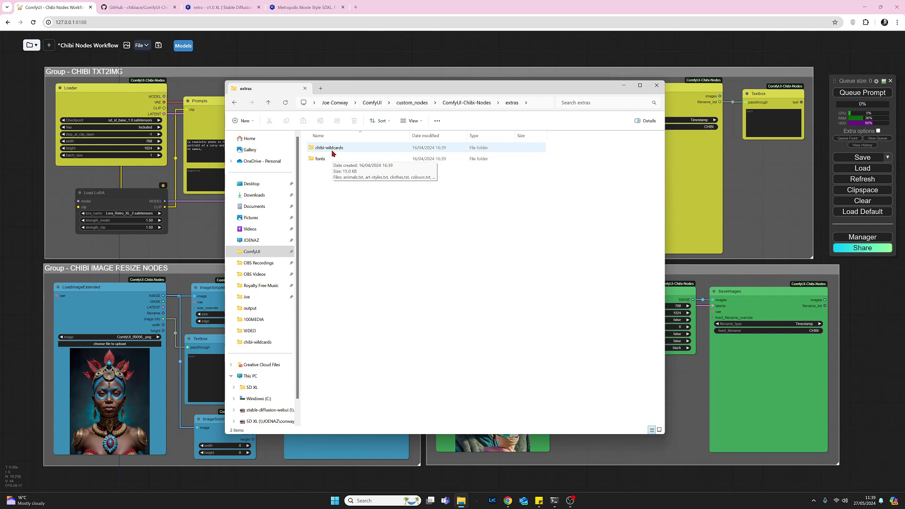
pyautogui.doubleClick(332, 154)
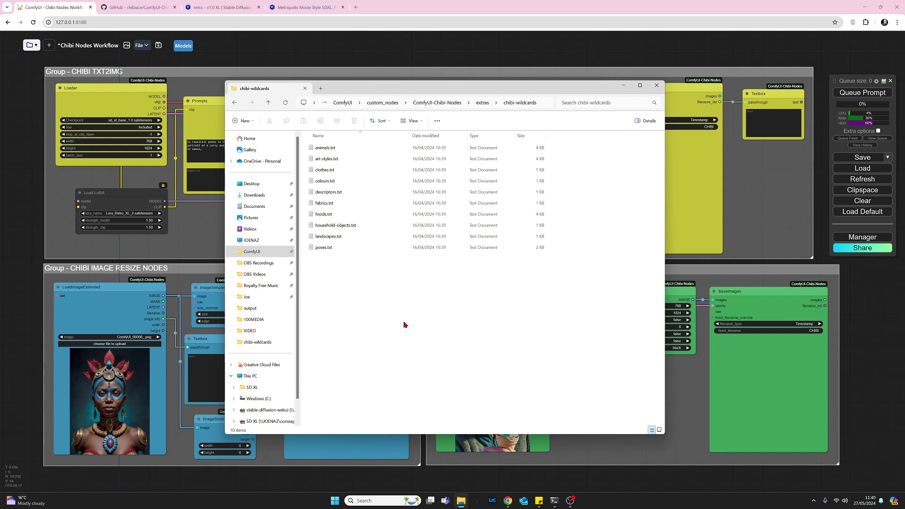
# - Read through the entries in household-objects.txt, then close the file and the File Explorer window
pyautogui.doubleClick(336, 226)
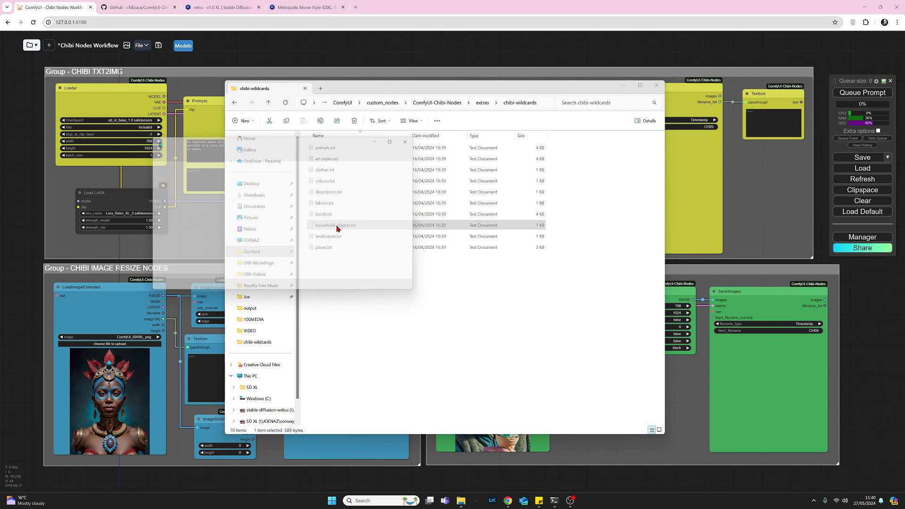
pyautogui.scroll(-10, 334, 195)
pyautogui.scroll(3, 335, 190)
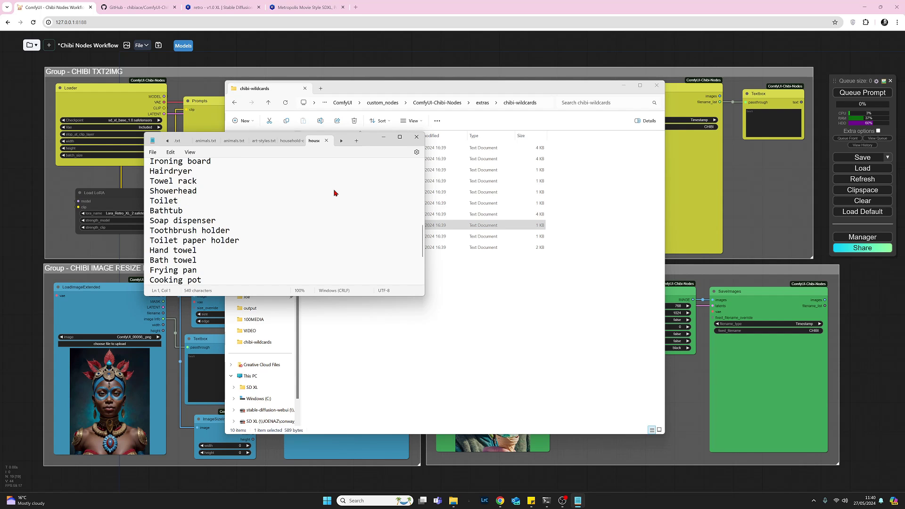
pyautogui.scroll(9, 333, 191)
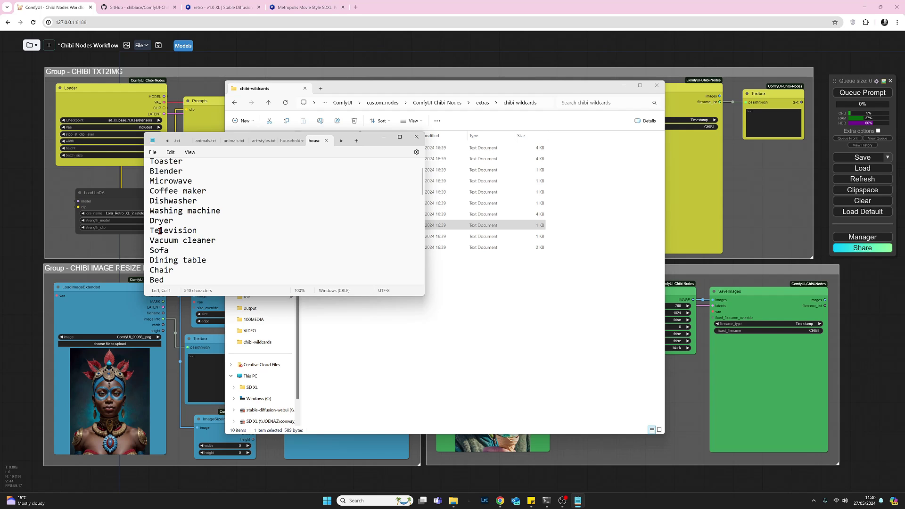
pyautogui.scroll(-4, 160, 230)
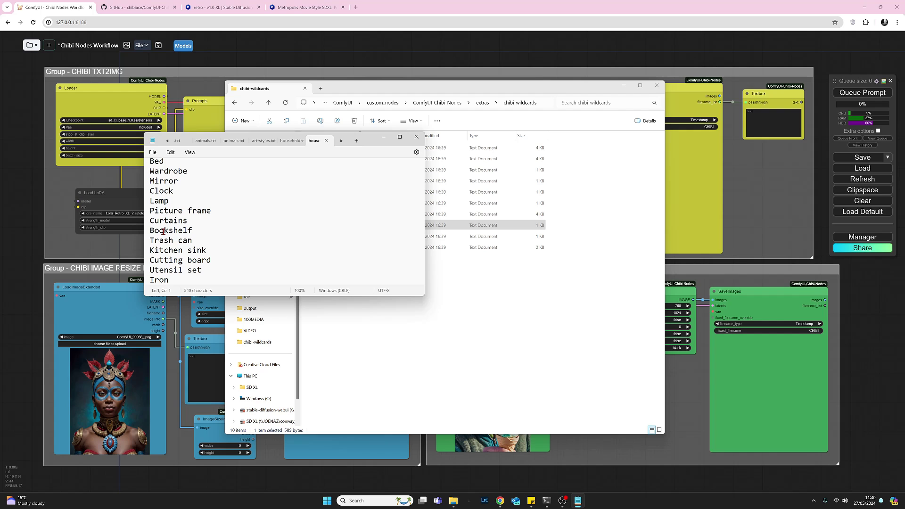
pyautogui.click(416, 139)
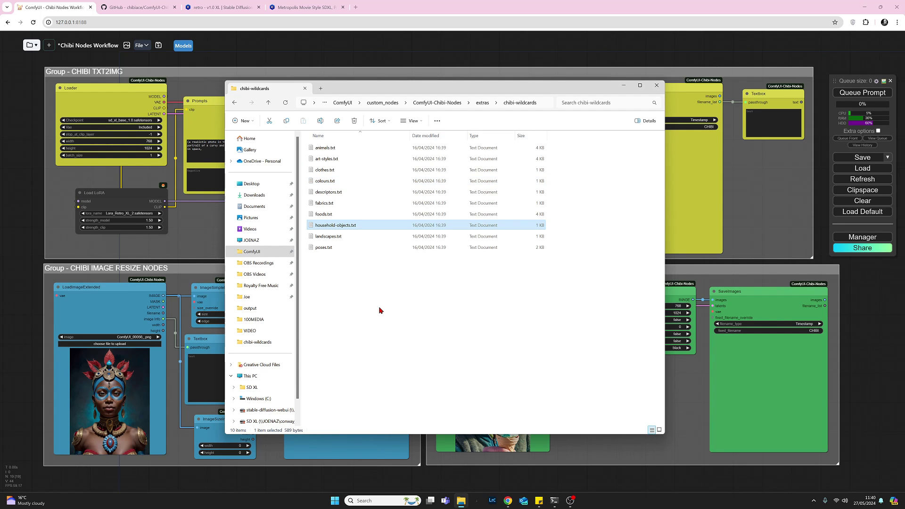
pyautogui.click(659, 86)
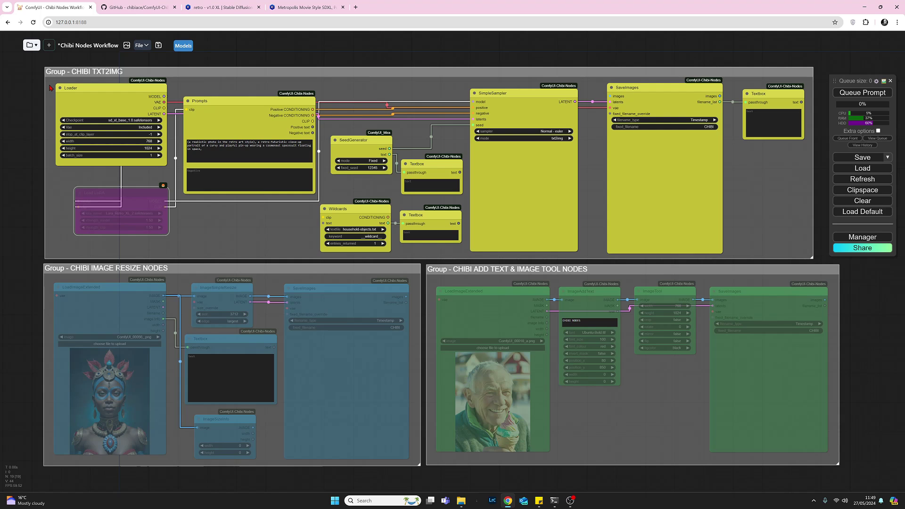
# - Run the workflow with the Load LoRA node bypassed, view the SaveImages result at full size, and close the image
pyautogui.click(142, 45)
pyautogui.click(839, 96)
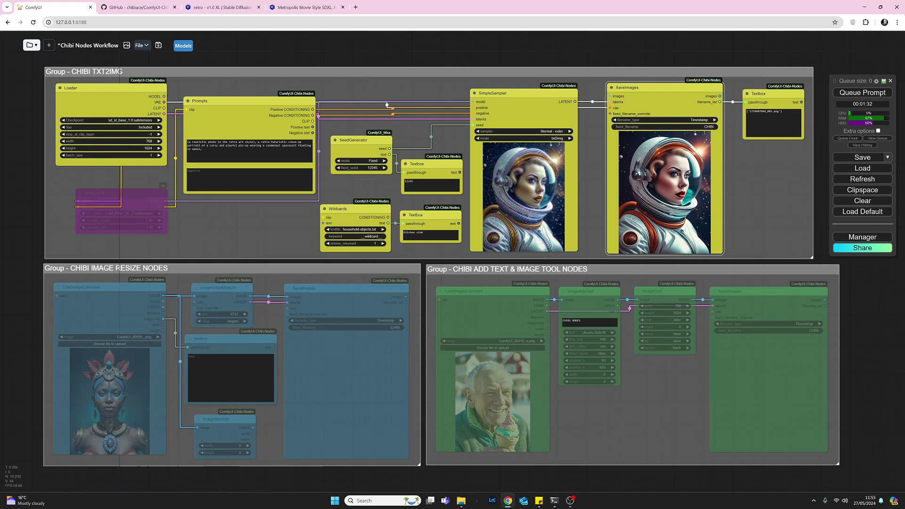
pyautogui.rightClick(654, 170)
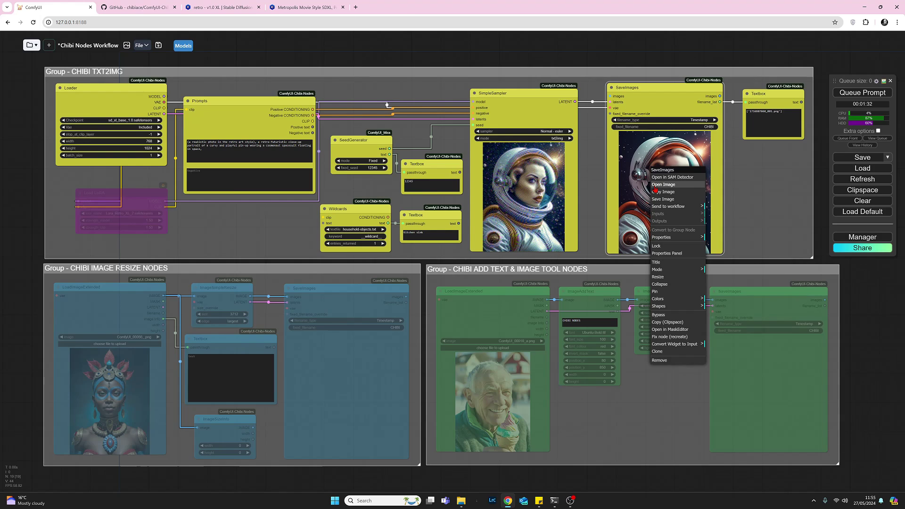
pyautogui.click(655, 188)
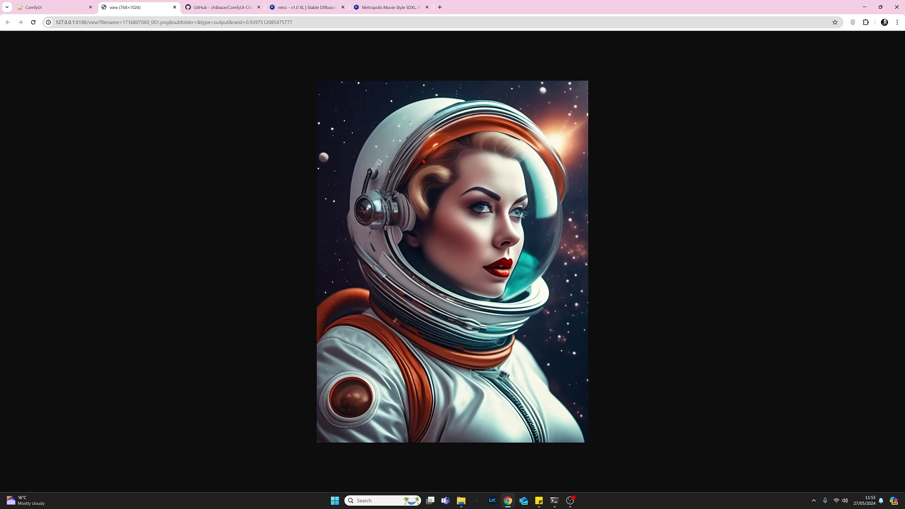
pyautogui.click(174, 7)
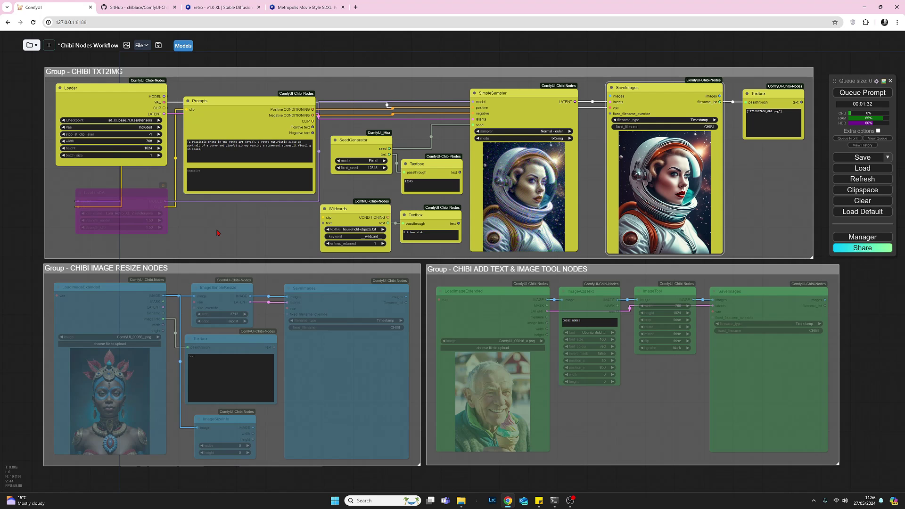
# - Re-enable the bypassed Load LoRA node and set its LoRA to Lora_Metropolis_Movie_Style_SDXL.safetensors
pyautogui.click(136, 194)
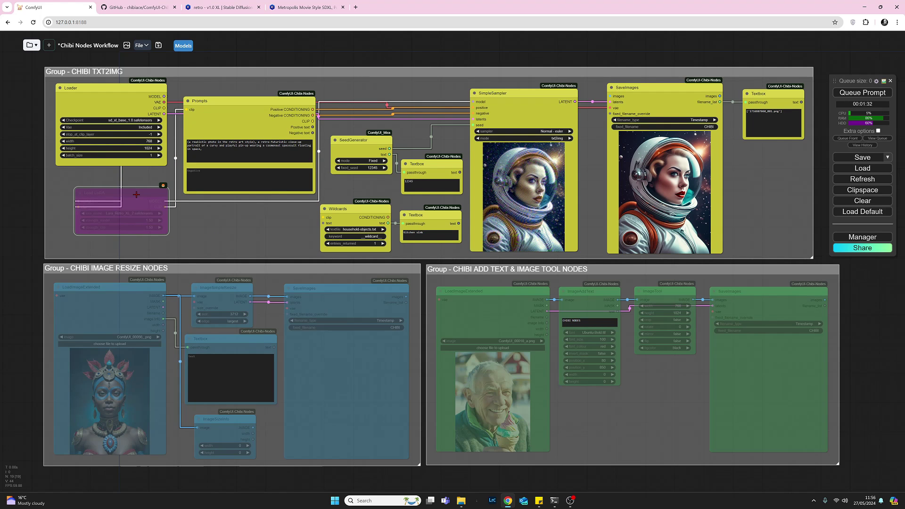
pyautogui.rightClick(136, 194)
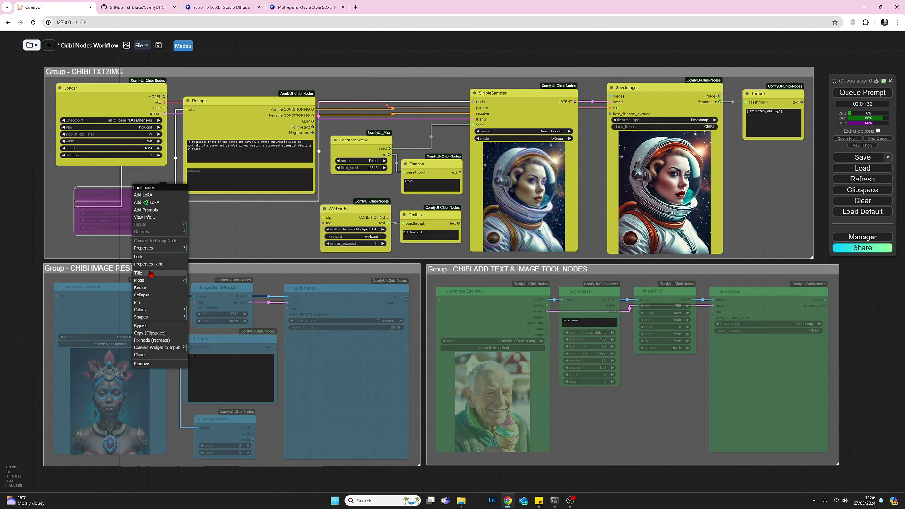
pyautogui.click(141, 326)
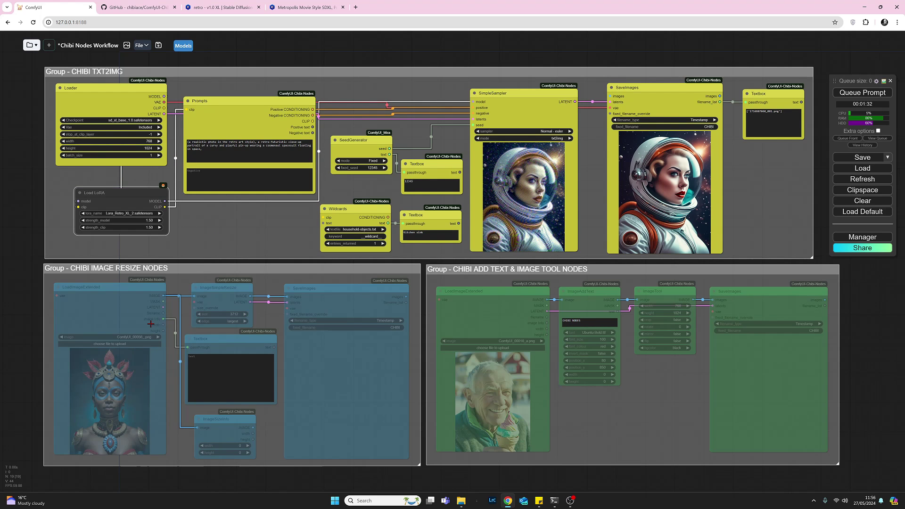
pyautogui.click(122, 214)
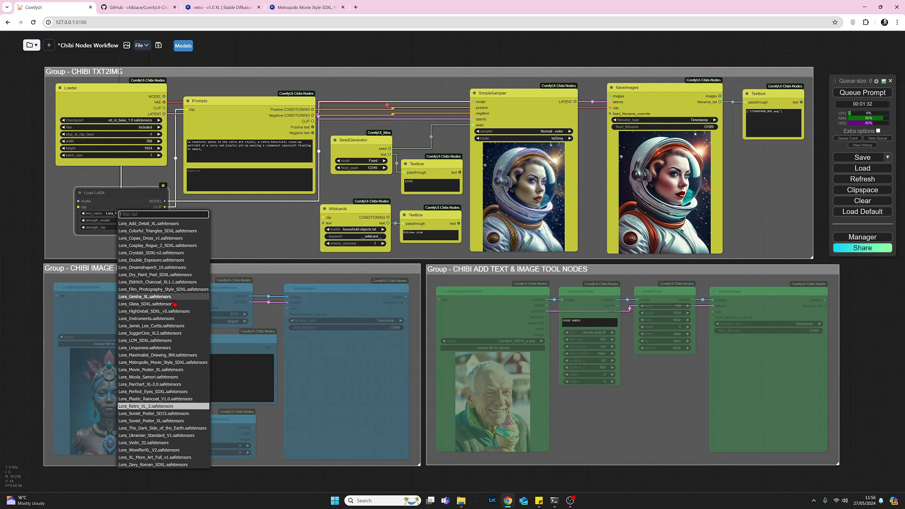
pyautogui.click(138, 363)
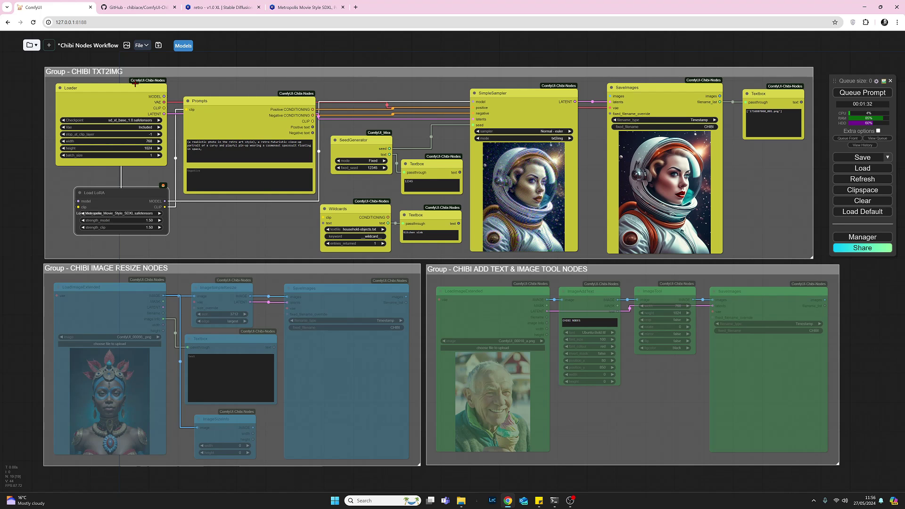
# - Copy the "art deco" trigger word from the Metropolis Movie Style page on Civitai and add it on a new line of the positive prompt
pyautogui.click(291, 8)
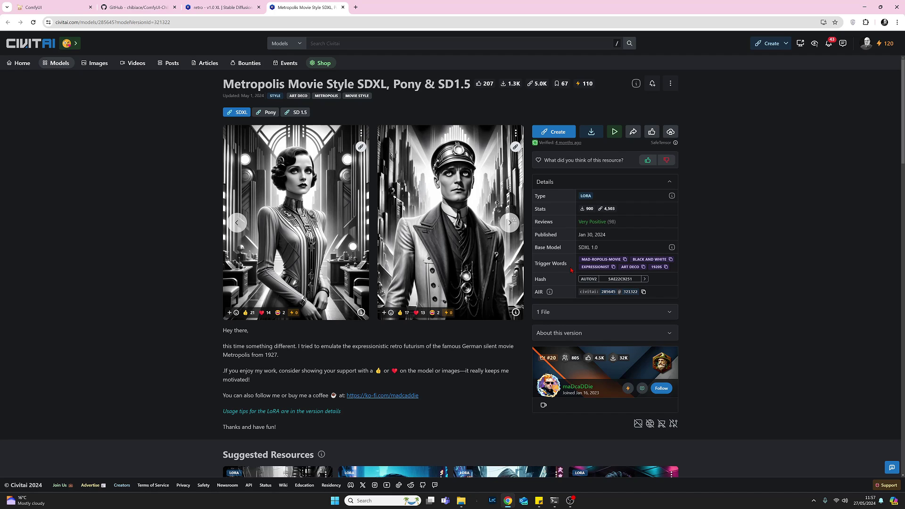
pyautogui.click(643, 268)
pyautogui.hotkey('ctrl', '1')
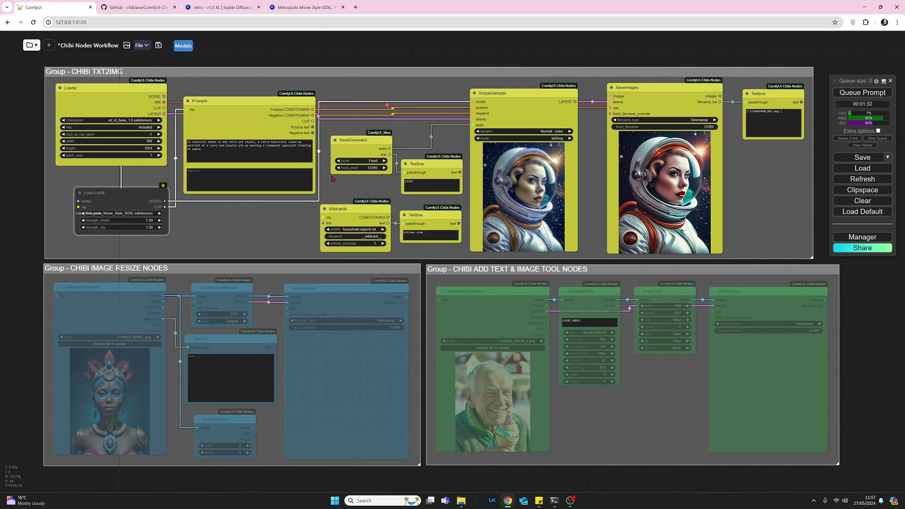
pyautogui.click(211, 152)
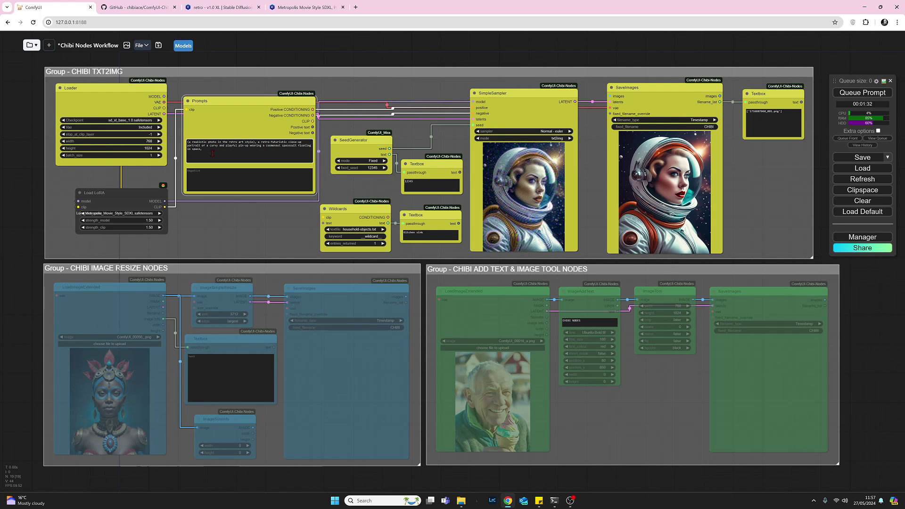
pyautogui.press('Return')
pyautogui.write('art deco')
# - Widen the Load LoRA node to fit the full LoRA file name and reposition it beneath the Loader node
pyautogui.moveTo(168, 232); pyautogui.dragTo(169, 232)
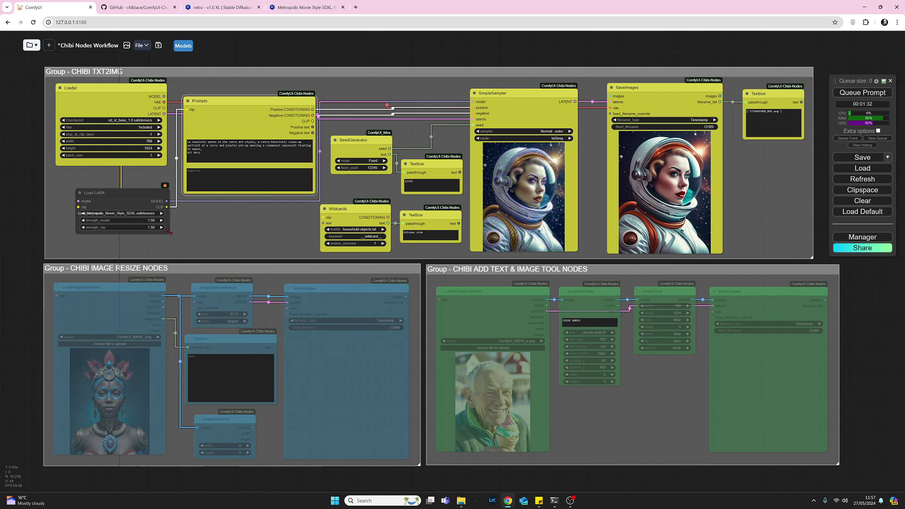
pyautogui.moveTo(169, 232); pyautogui.dragTo(200, 240)
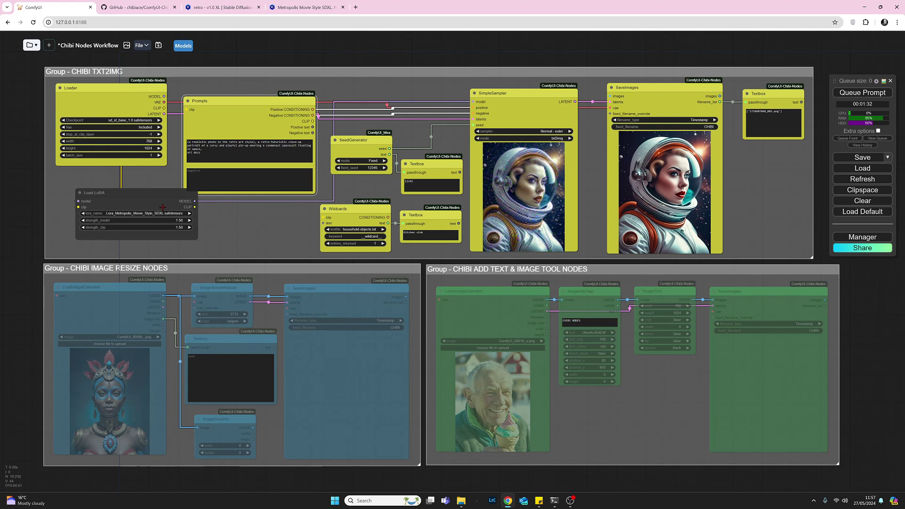
pyautogui.moveTo(140, 194); pyautogui.dragTo(119, 192)
pyautogui.click(200, 230)
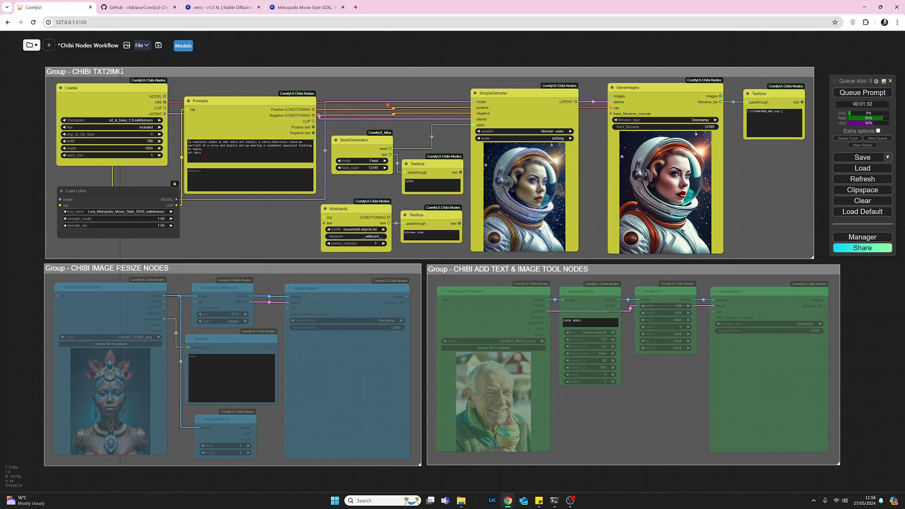
# - Run the workflow with the Metropolis LoRA, view the SaveImages result at full size, and close the image
pyautogui.click(836, 94)
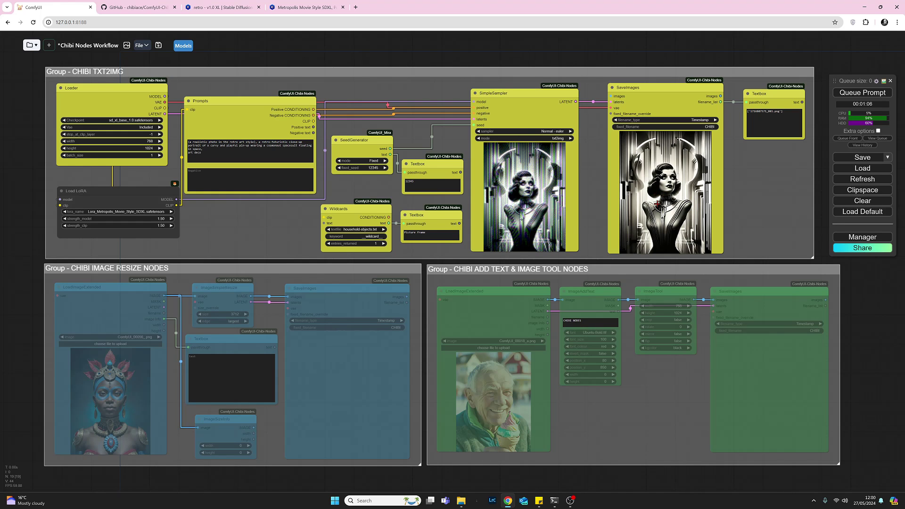
pyautogui.rightClick(655, 200)
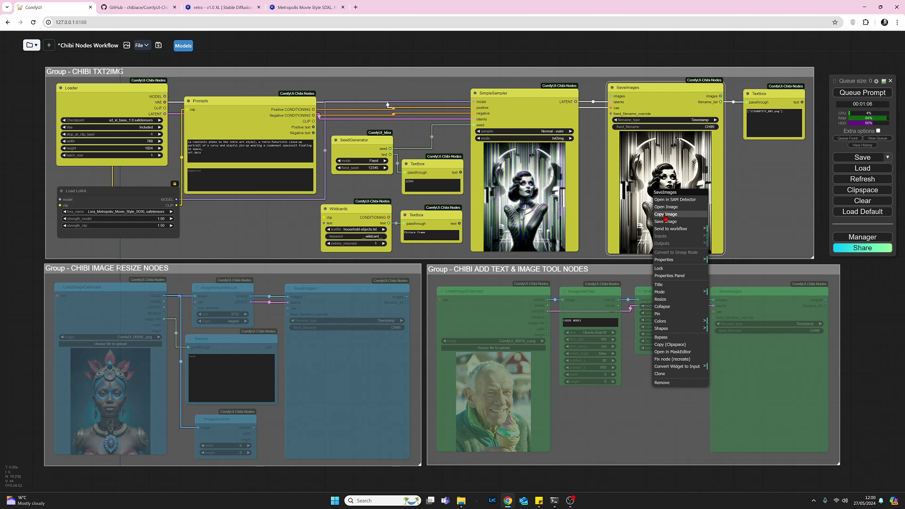
pyautogui.click(665, 207)
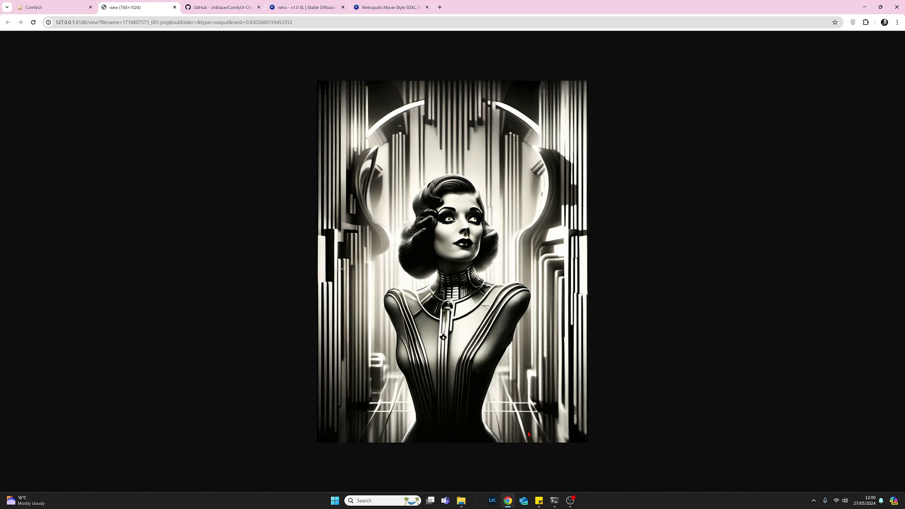
pyautogui.click(174, 9)
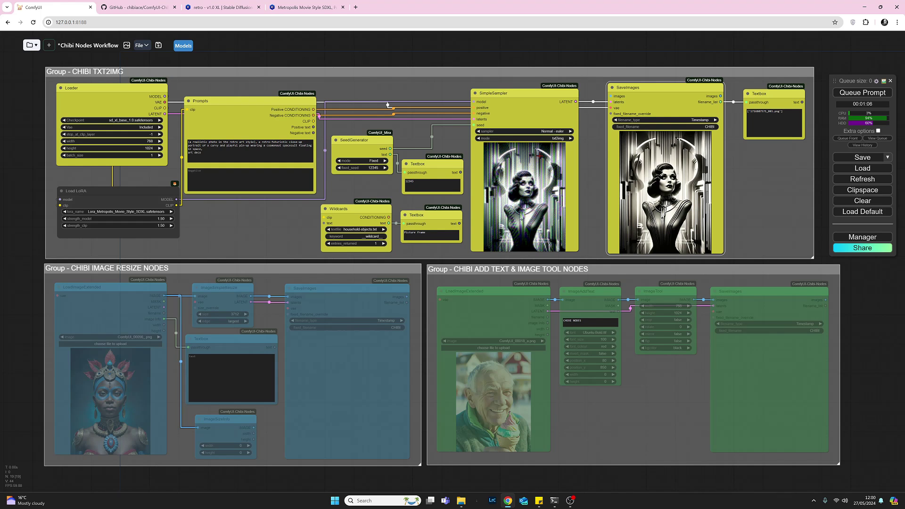
# - Rerun the workflow with a higher SeedGenerator fixed seed and view the new SaveImages result at full size before closing it
pyautogui.click(384, 168)
pyautogui.click(385, 168)
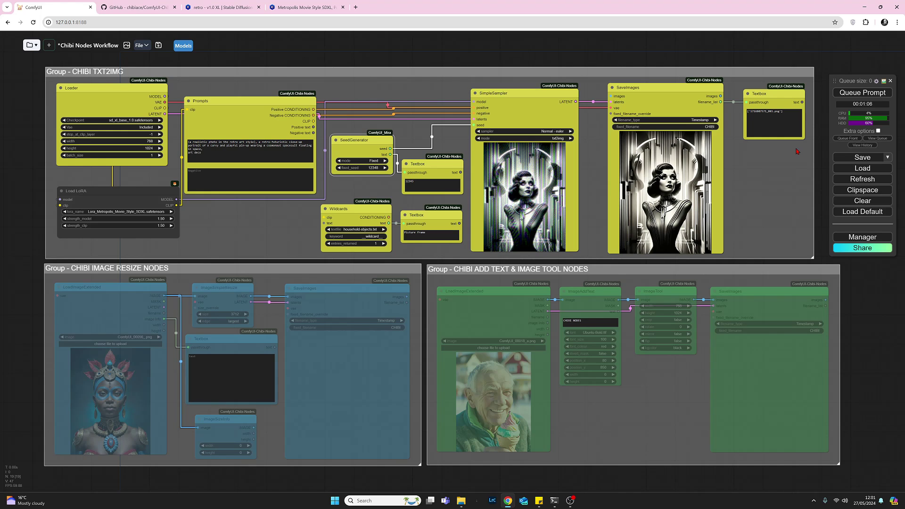
pyautogui.click(848, 96)
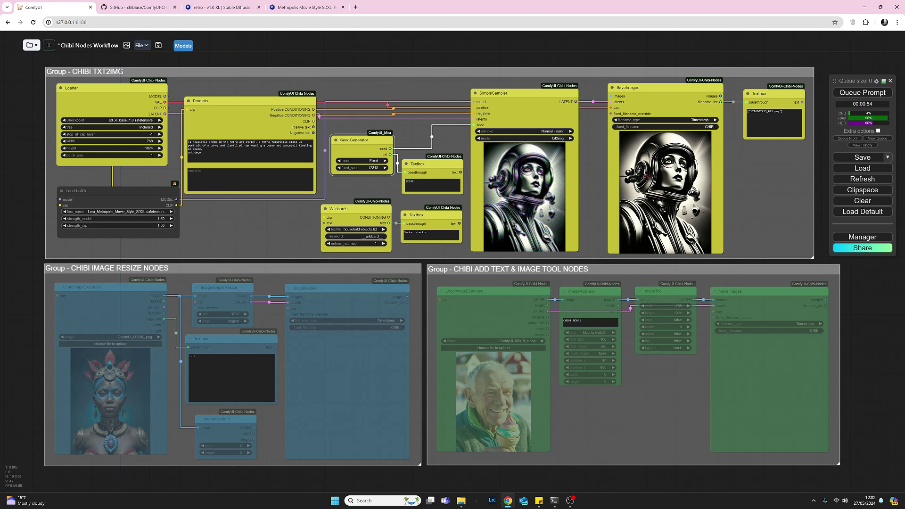
pyautogui.rightClick(647, 166)
pyautogui.click(654, 187)
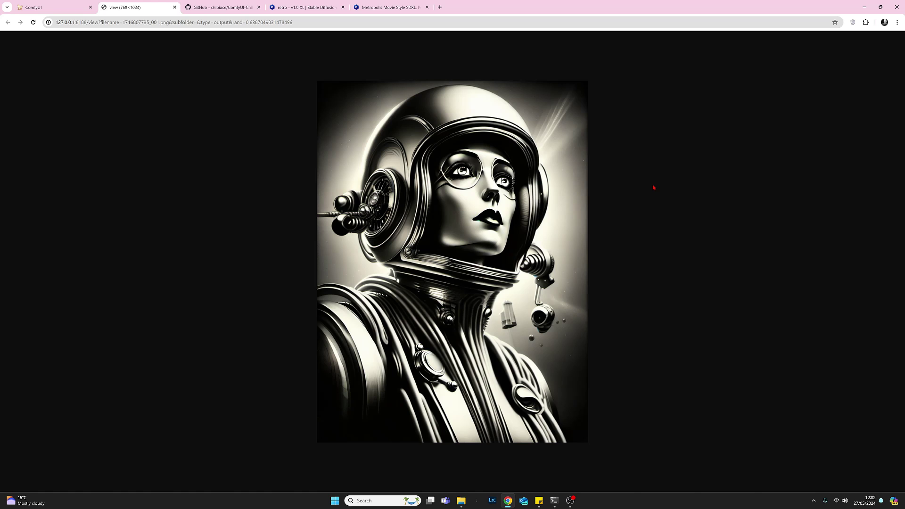
pyautogui.hotkey('ctrl', 'w')
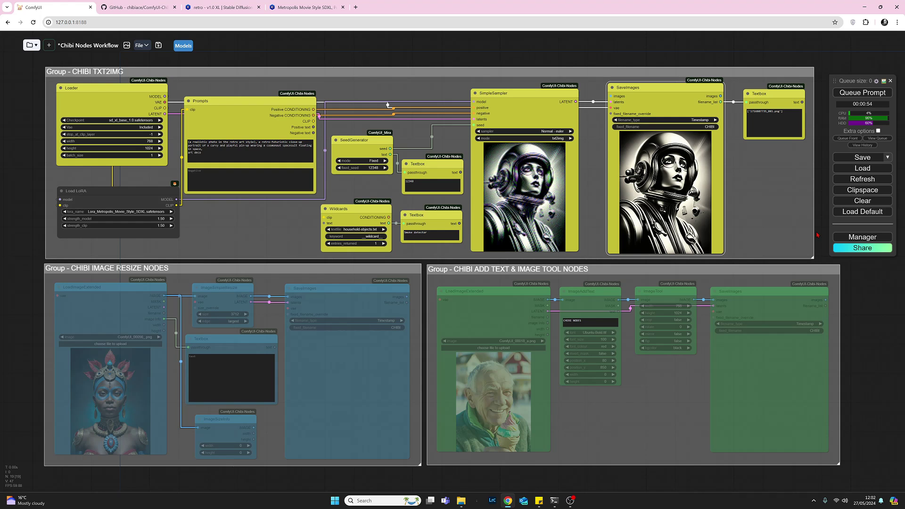
# - Set the CHIBI TXT2IMG group's nodes to Never and the CHIBI IMAGE RESIZE NODES group's nodes to Always
pyautogui.rightClick(387, 74)
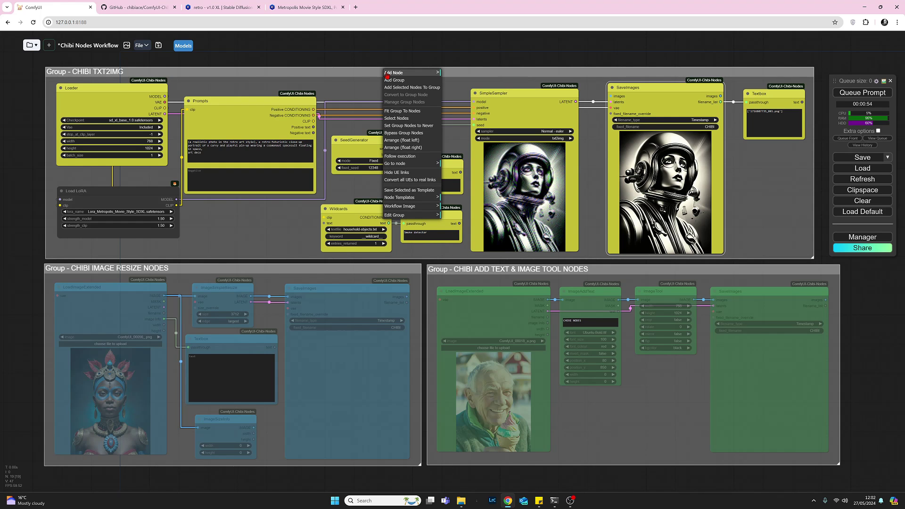
pyautogui.click(438, 127)
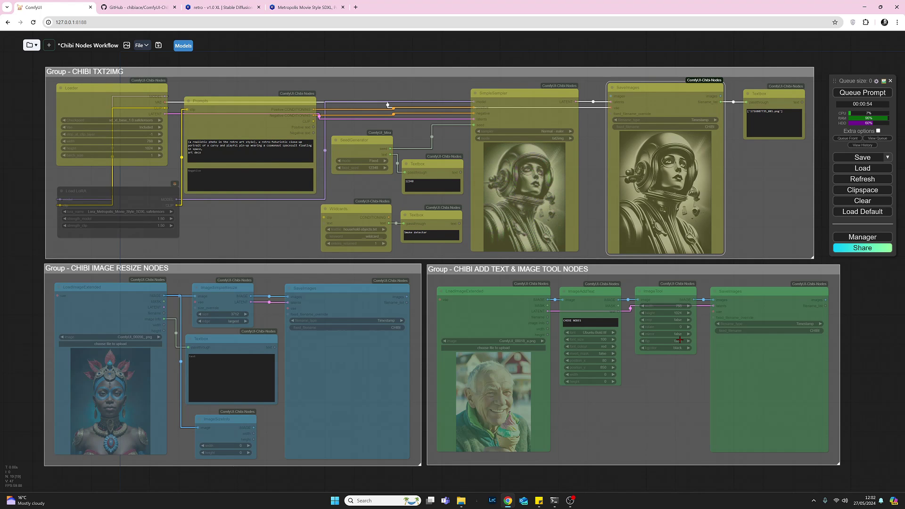
pyautogui.click(291, 273)
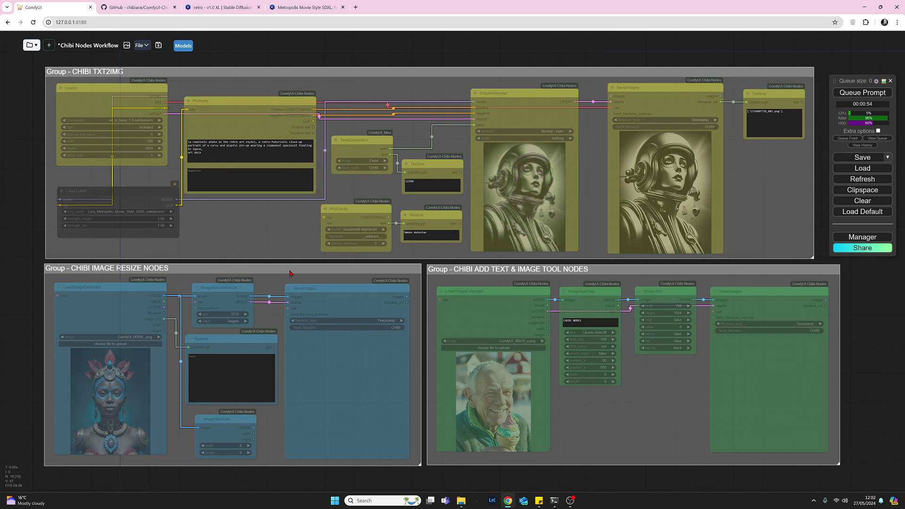
pyautogui.rightClick(290, 273)
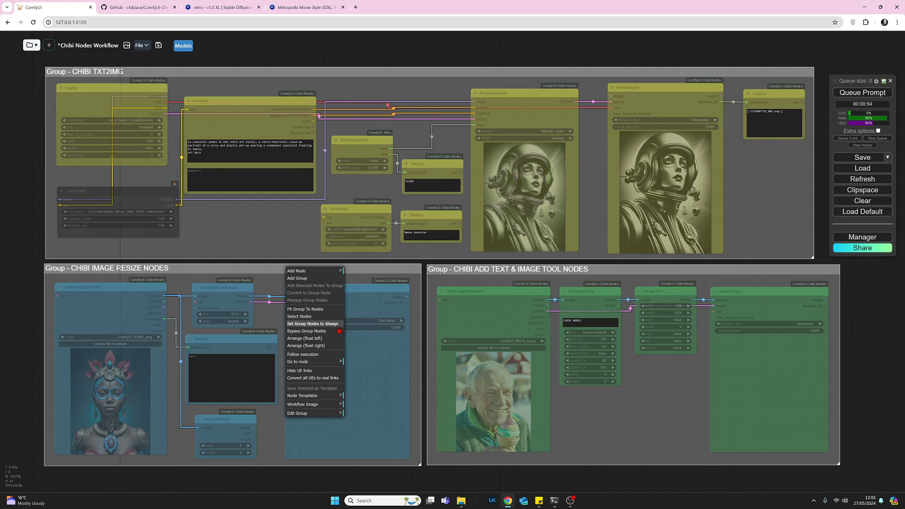
pyautogui.click(338, 324)
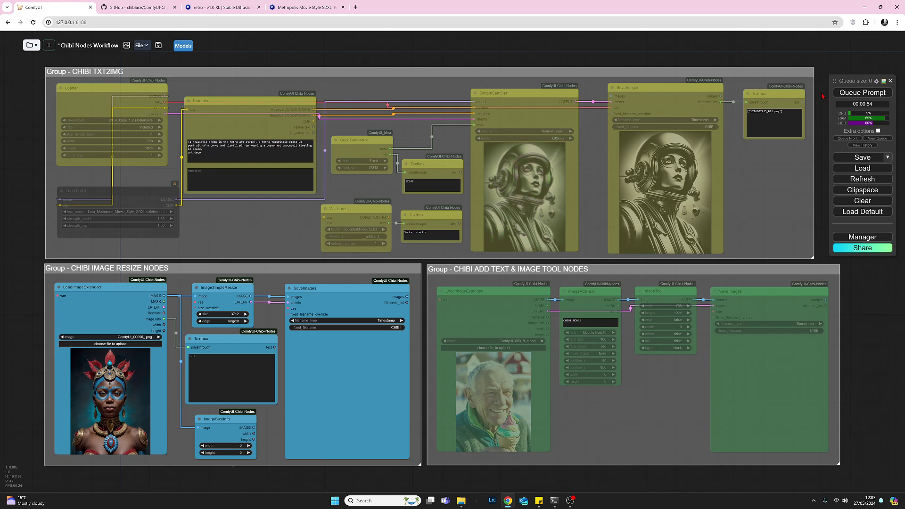
# - Run the image resize group and read through the image info shown in its Textbox node
pyautogui.click(840, 93)
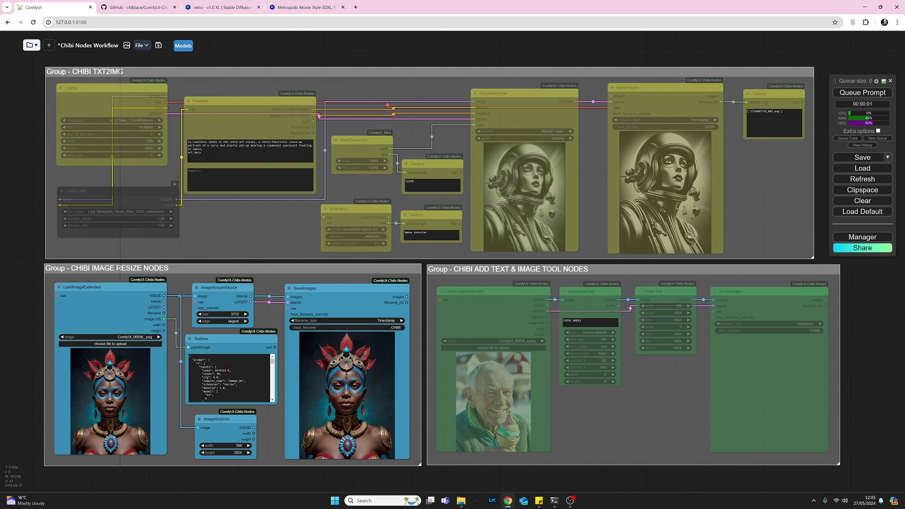
pyautogui.scroll(-5, 229, 377)
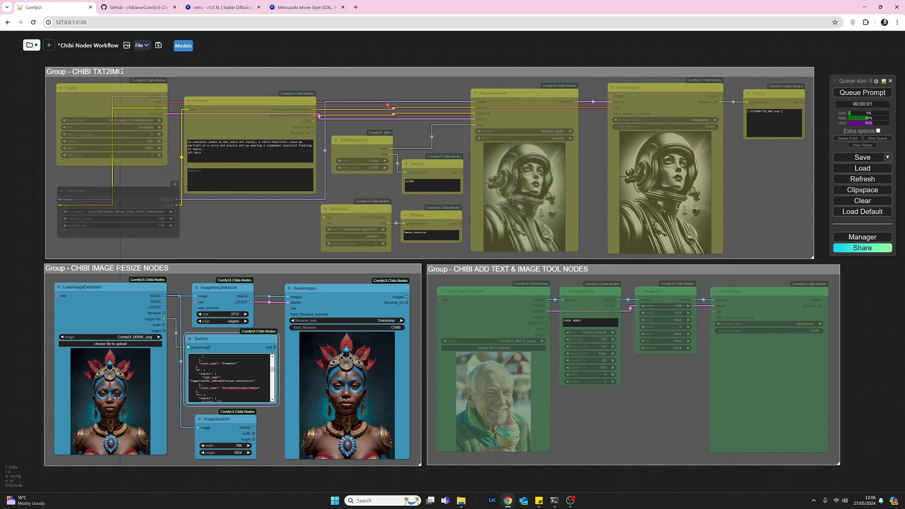
pyautogui.scroll(-5, 226, 395)
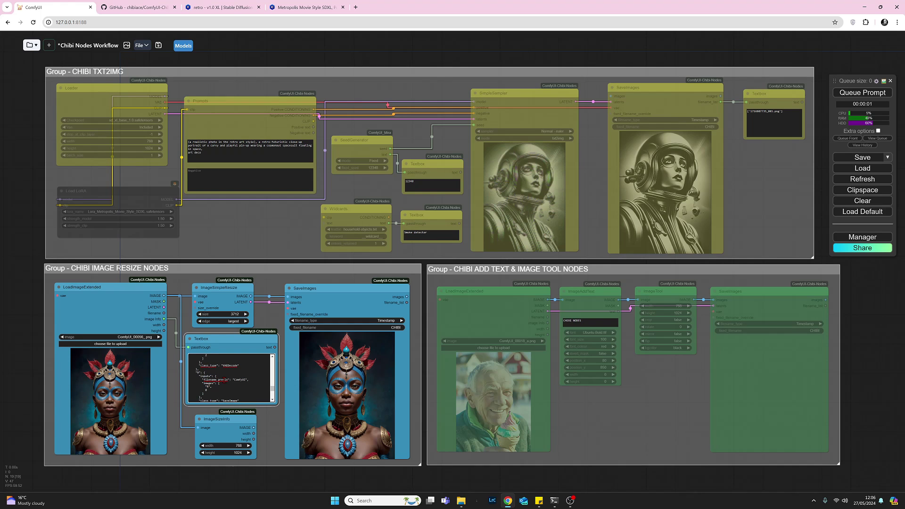
pyautogui.scroll(3, 224, 379)
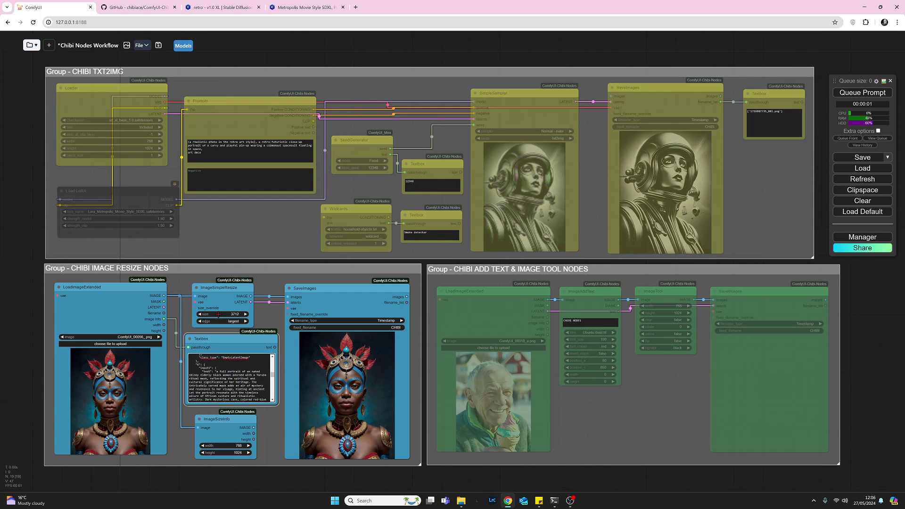
# - Open the resized SaveImages result at full size to check its dimensions, then close the image
pyautogui.click(332, 379)
pyautogui.rightClick(322, 379)
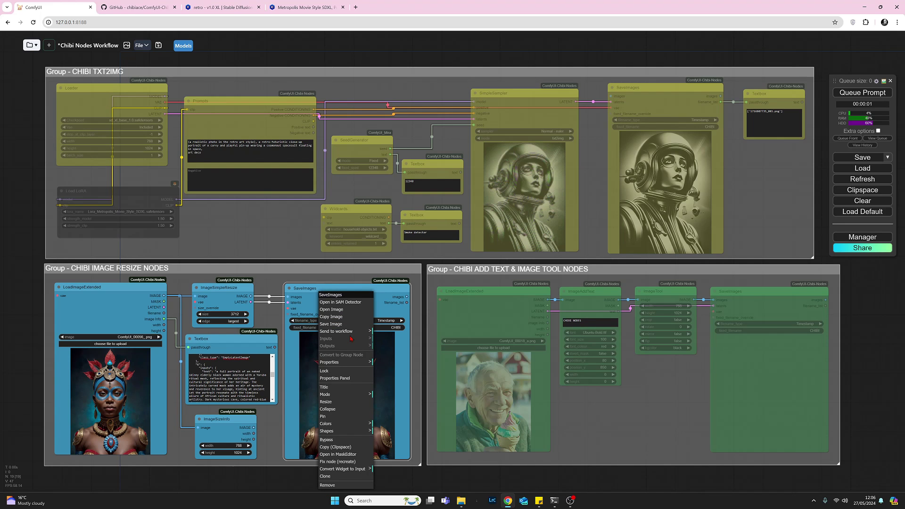
pyautogui.click(331, 309)
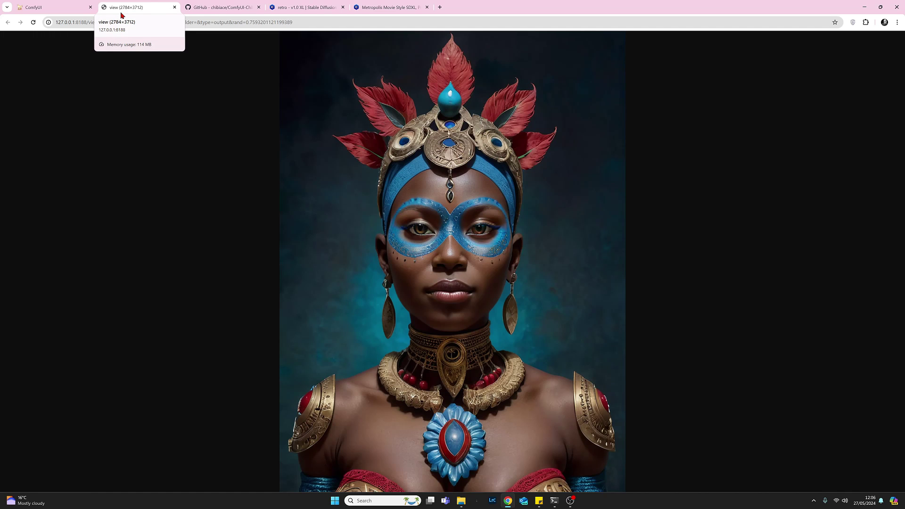
pyautogui.click(174, 7)
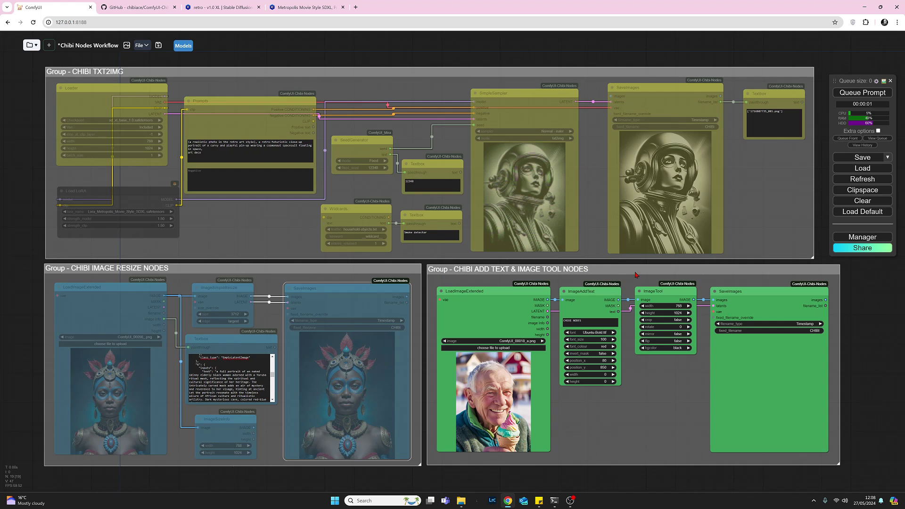
# - Run the add-text group with the ImageAddText font colour set to white and the ImageTool node bypassed
pyautogui.click(592, 332)
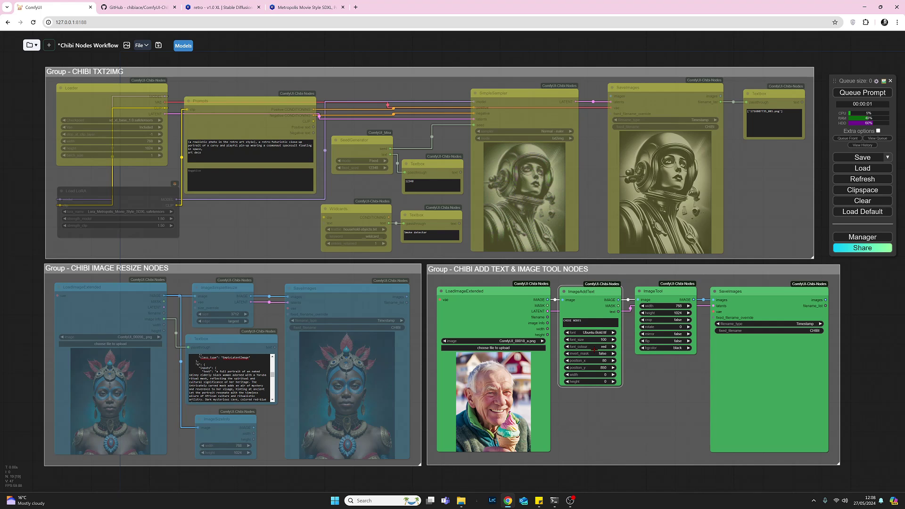
pyautogui.click(593, 347)
pyautogui.rightClick(667, 291)
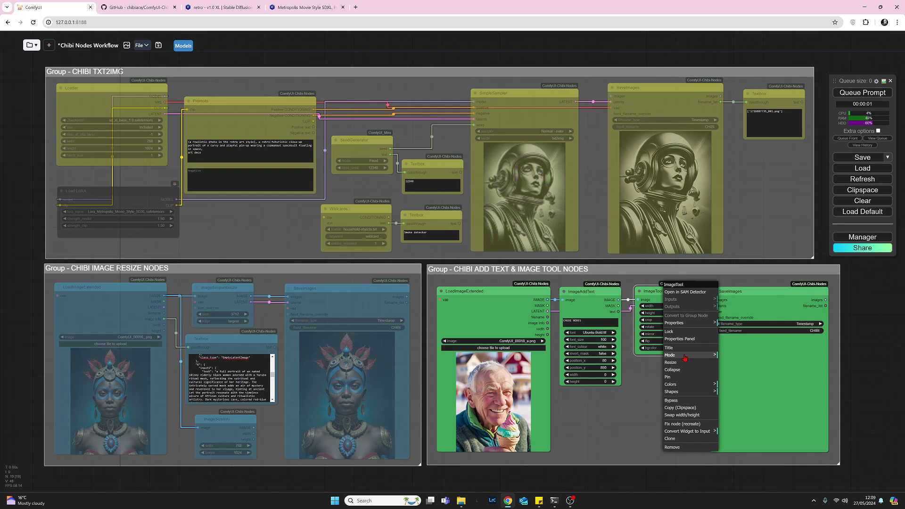
pyautogui.click(675, 400)
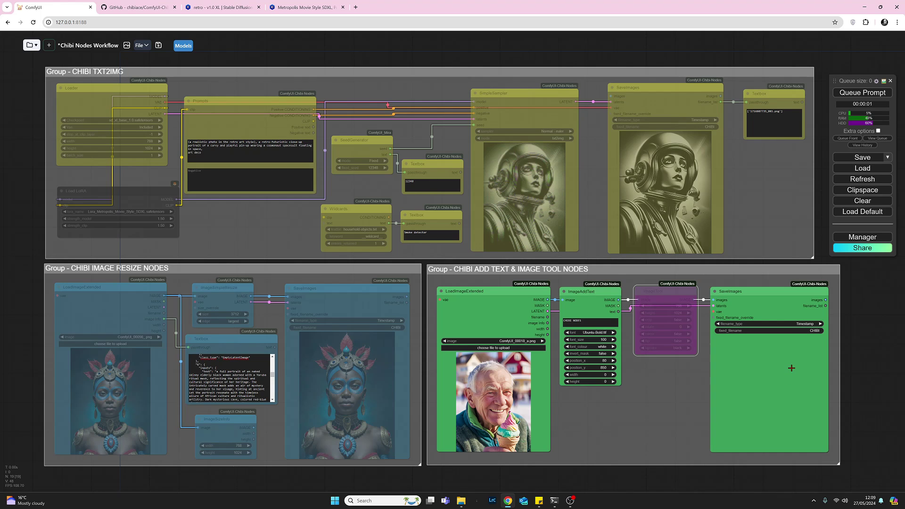
pyautogui.click(838, 96)
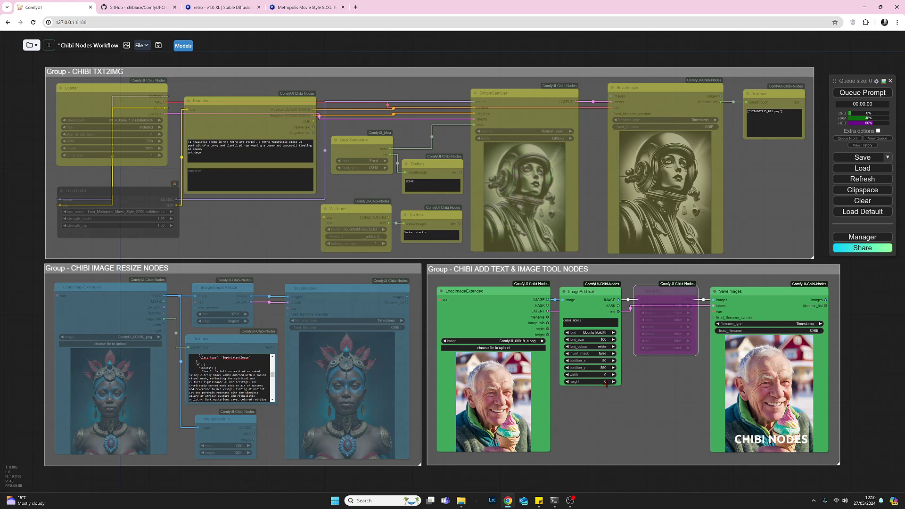
# - Re-enable the ImageTool node and bypass the ImageAddText node in the add-text and image tool group
pyautogui.rightClick(661, 287)
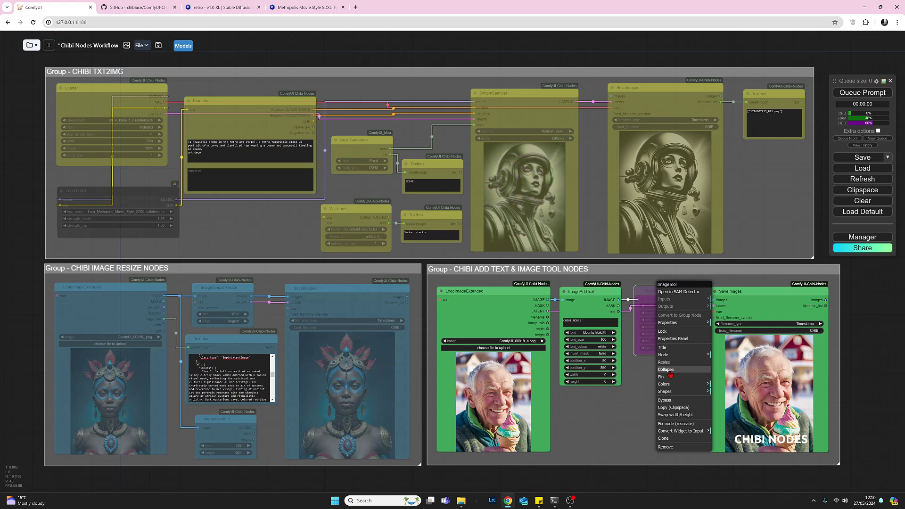
pyautogui.hotkey('ctrl', 'b')
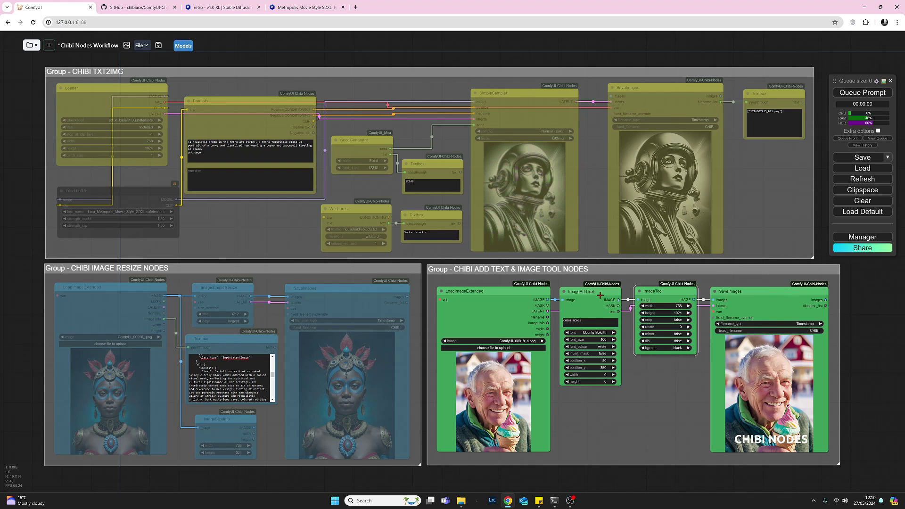
pyautogui.rightClick(600, 295)
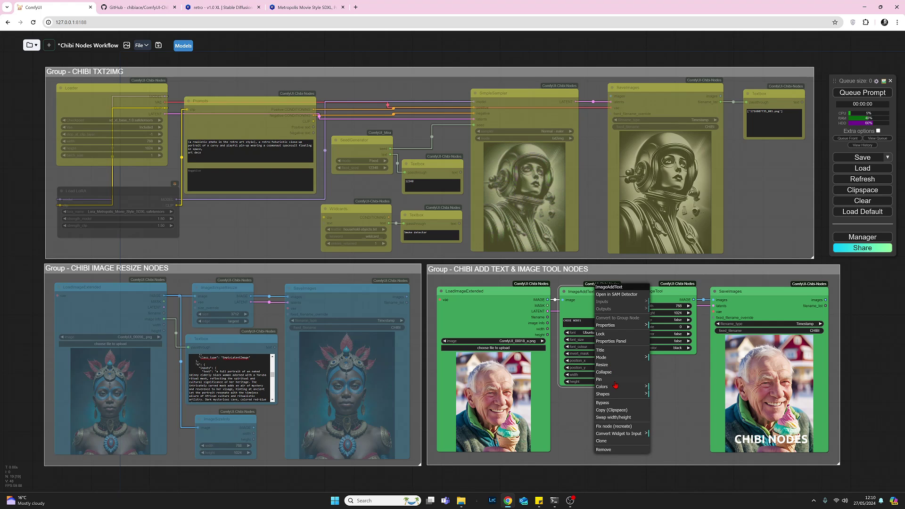
pyautogui.click(602, 402)
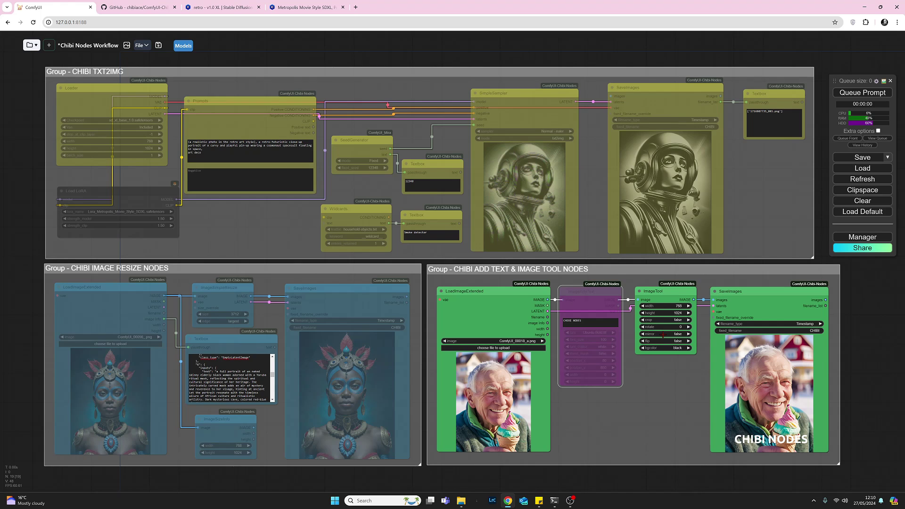
# - Set the ImageTool node's mirror option to true and run the workflow
pyautogui.click(662, 334)
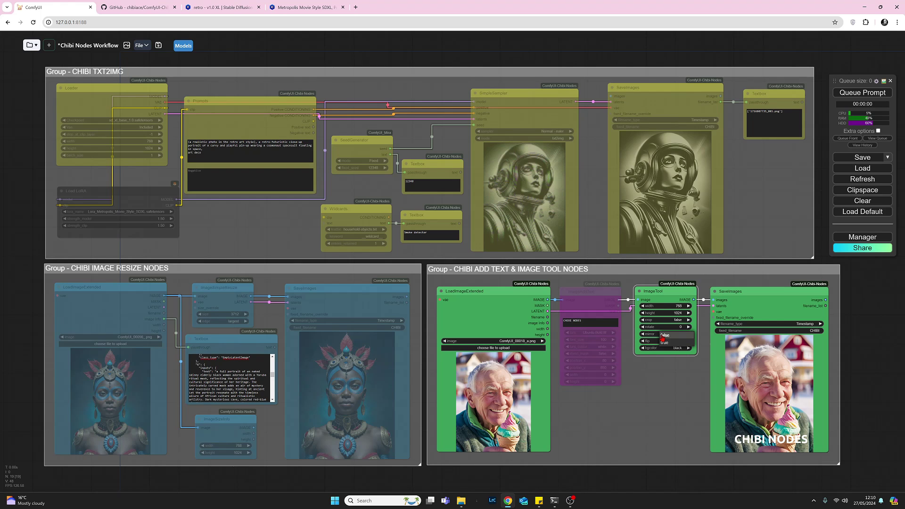
pyautogui.click(664, 342)
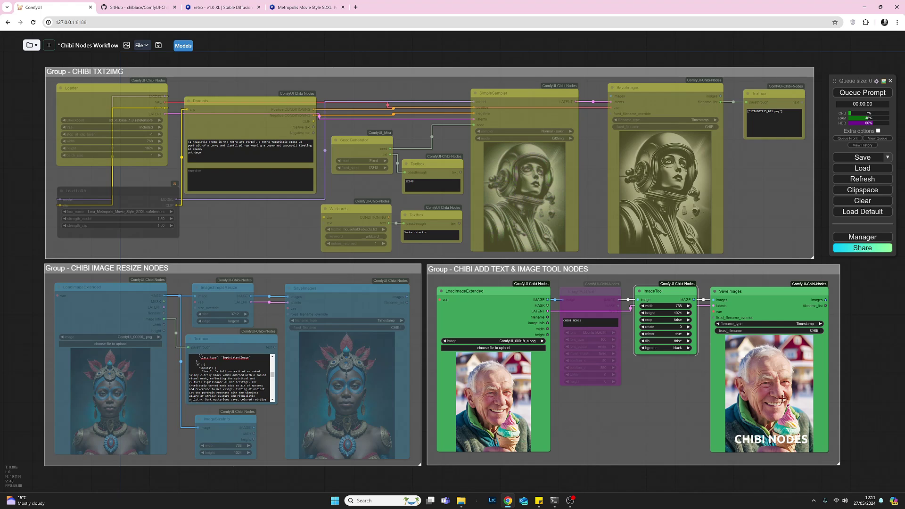
pyautogui.click(837, 96)
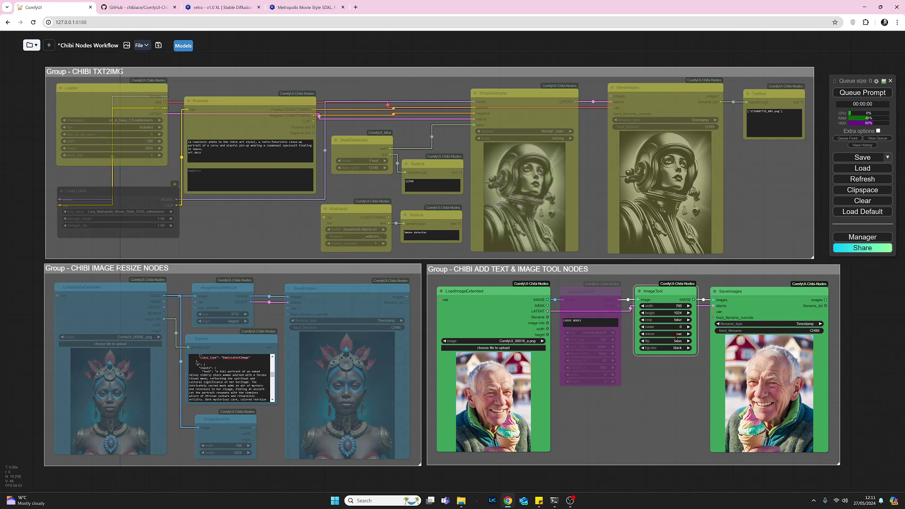
# - Set the ImageTool node's flip option to true and run the workflow
pyautogui.click(674, 340)
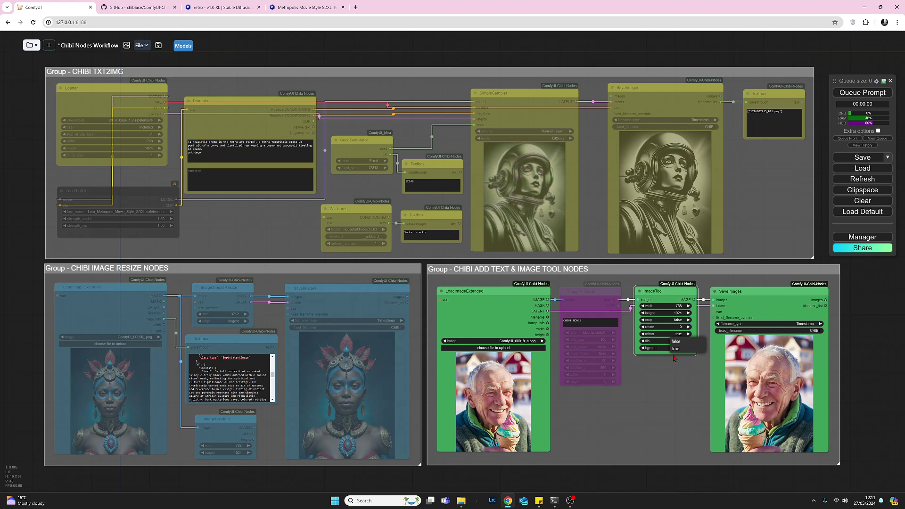
pyautogui.click(675, 348)
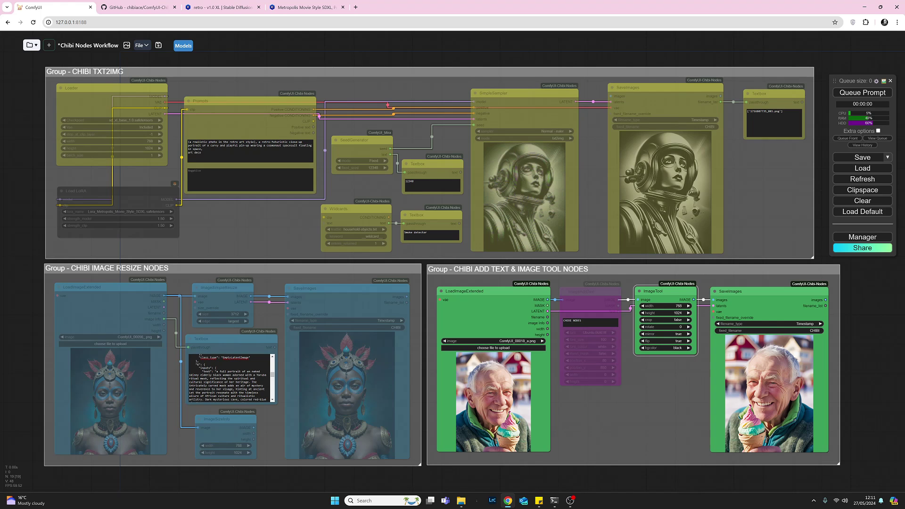
pyautogui.click(855, 97)
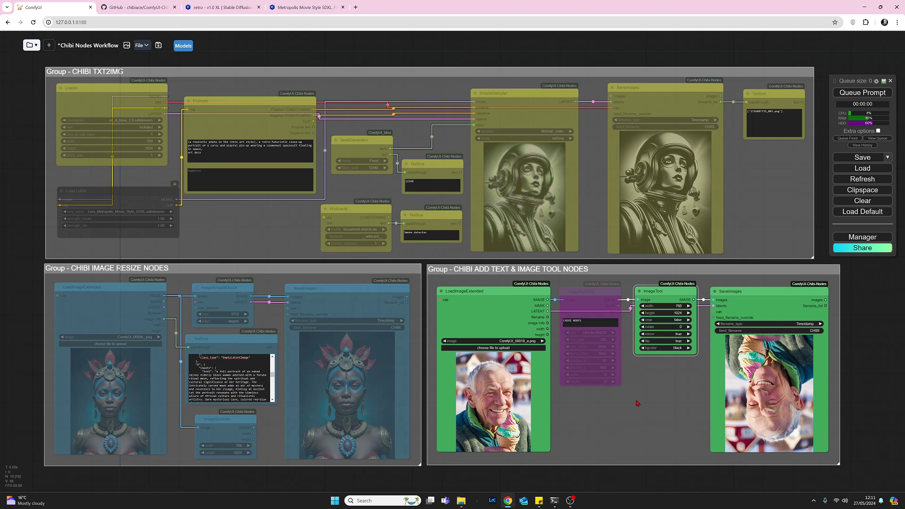
# - Return the ImageTool node's flip option to false and rerun the workflow
pyautogui.click(665, 341)
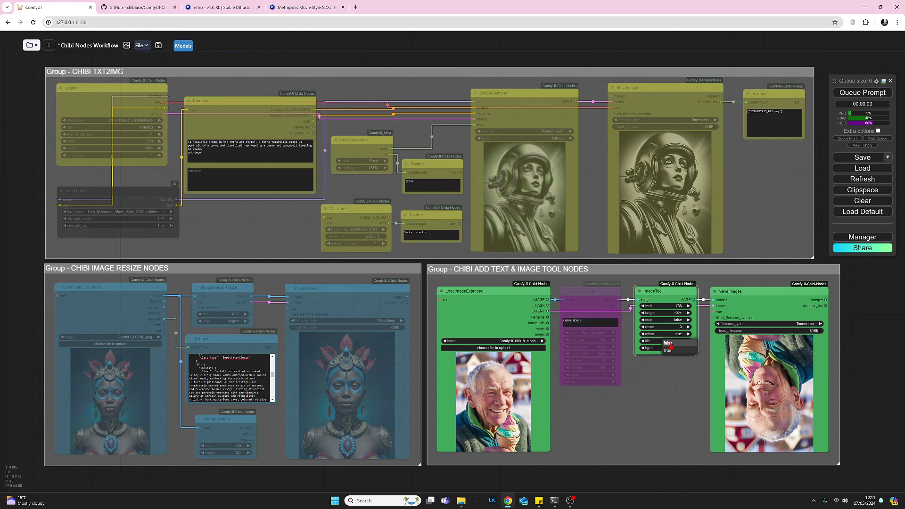
pyautogui.click(669, 343)
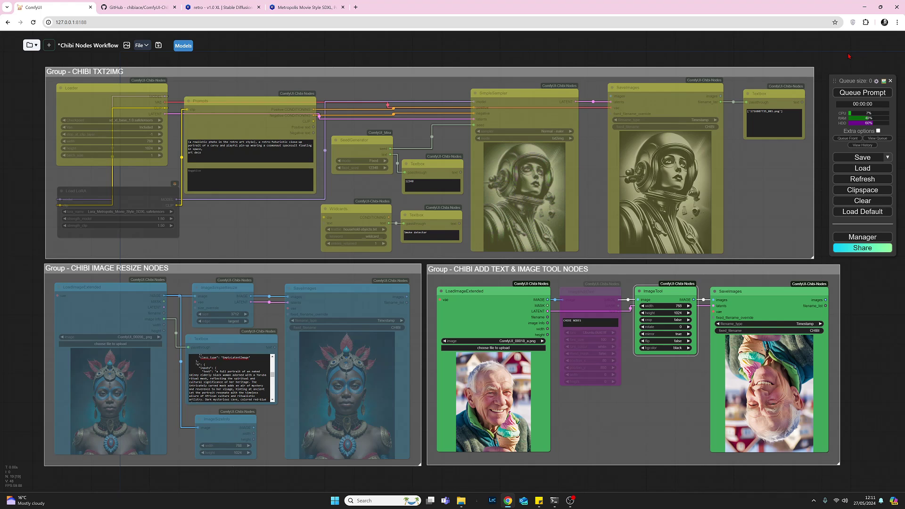
pyautogui.hotkey('ctrl', 'Return')
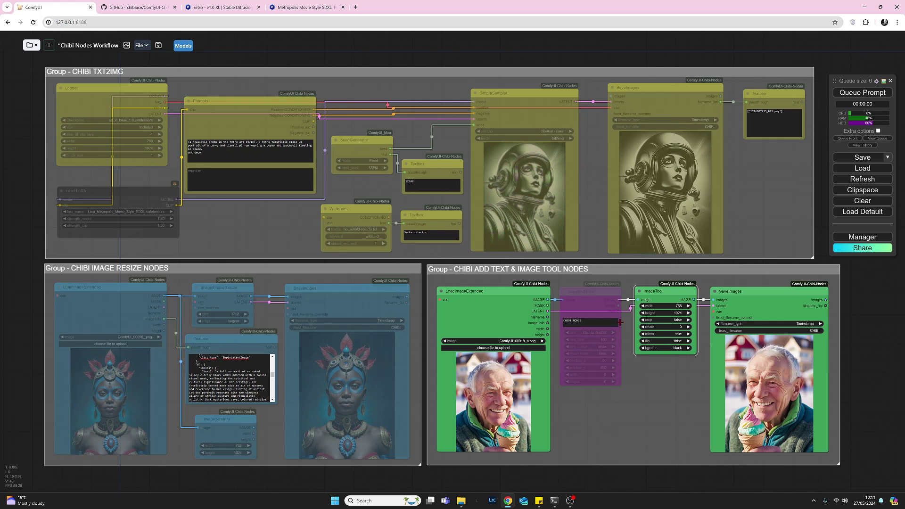
# - Run the workflow with the ImageTool node's rotate set to 50 and its bgcolor set to white
pyautogui.click(680, 326)
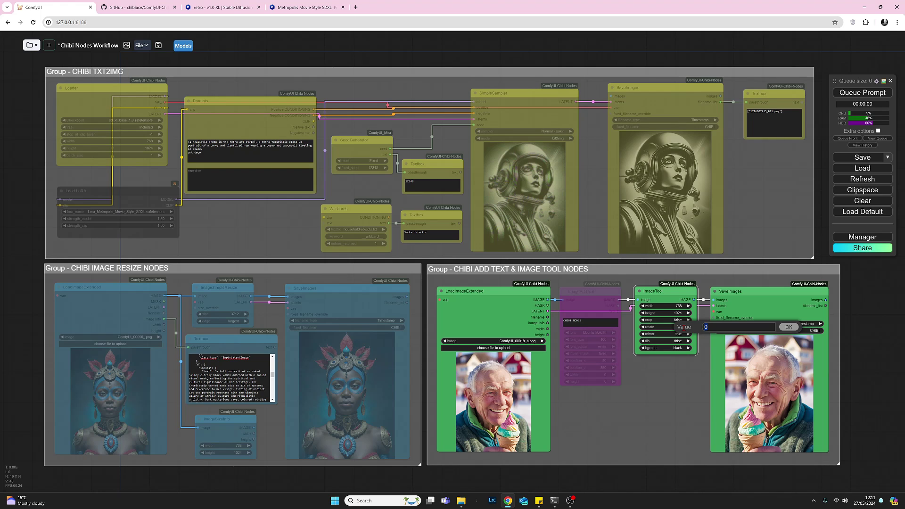
pyautogui.write('50')
pyautogui.press('Return')
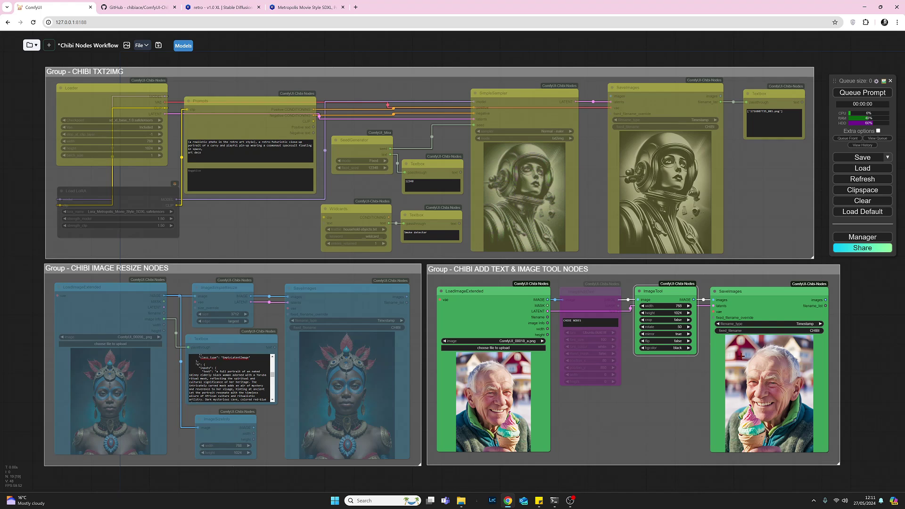
pyautogui.click(664, 348)
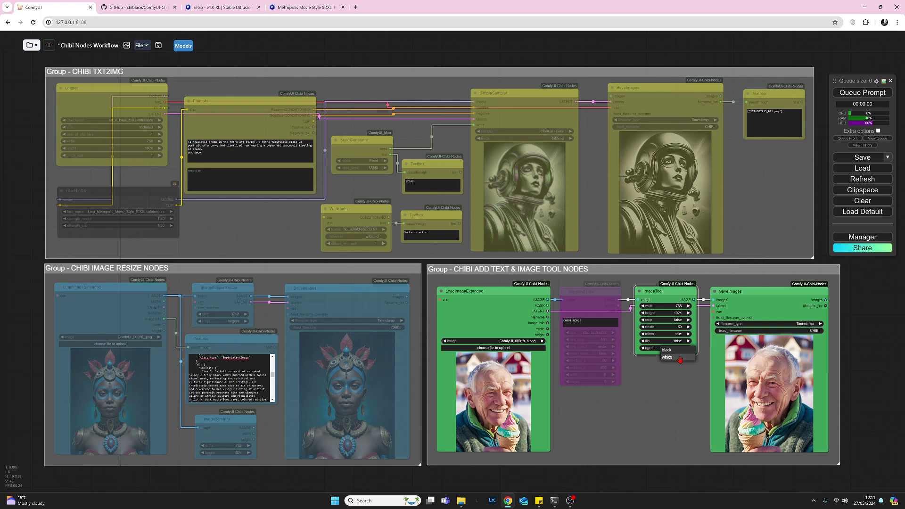
pyautogui.click(679, 358)
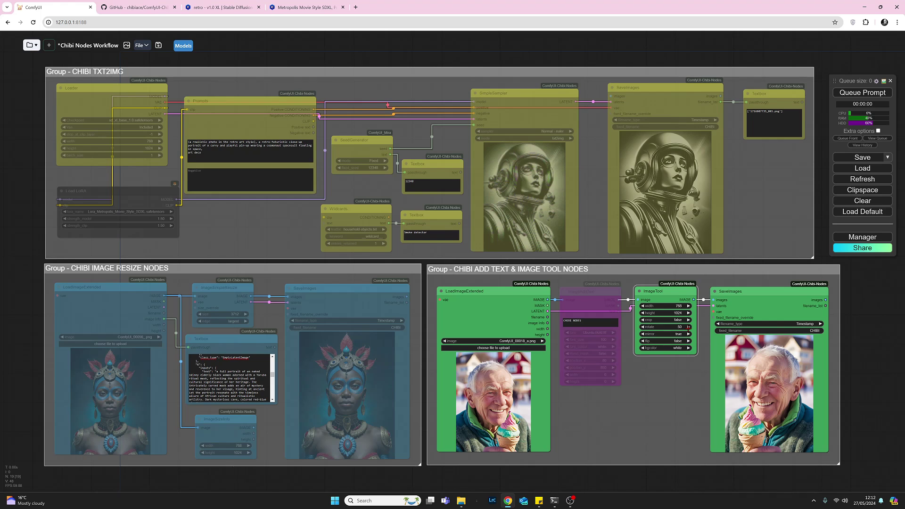
pyautogui.click(838, 94)
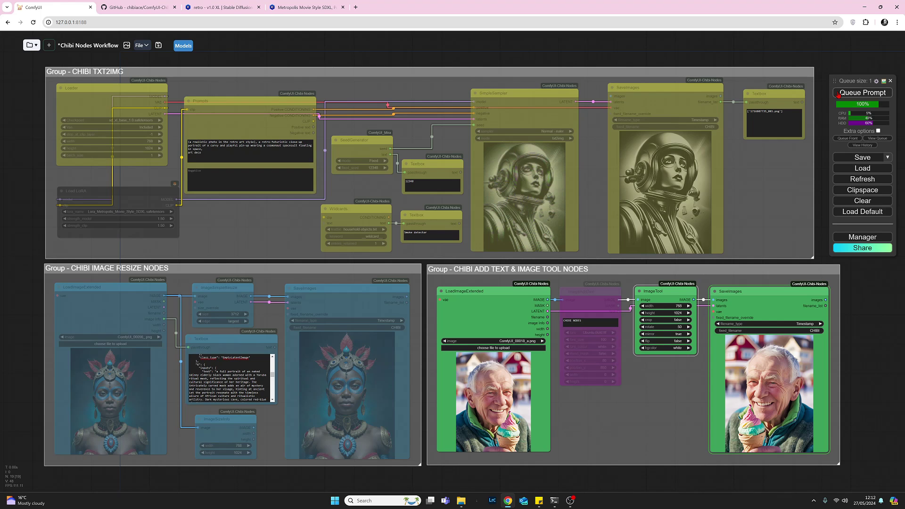